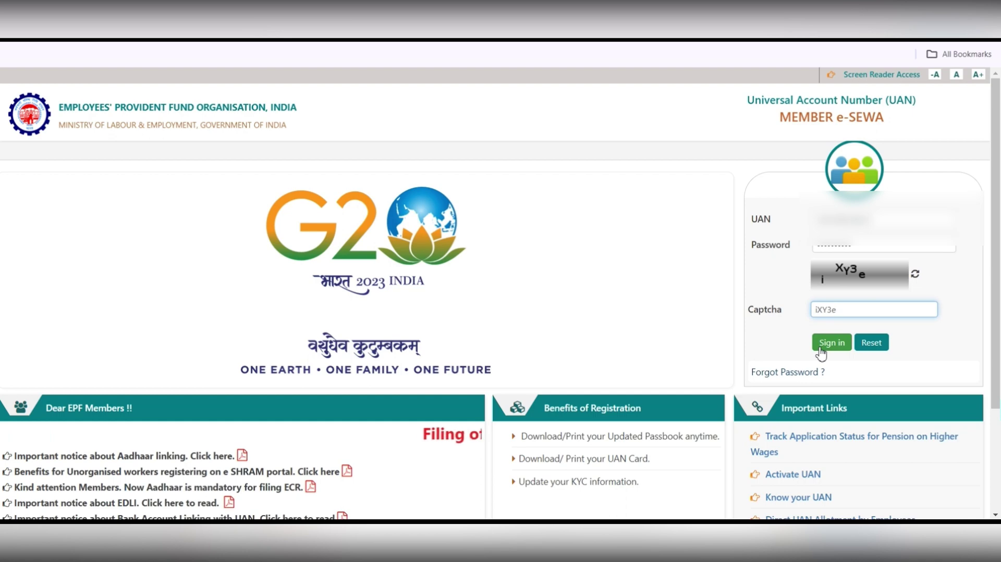
# Sign in, then enter the six-digit one-time password and the captcha to complete login.
pyautogui.click(823, 345)
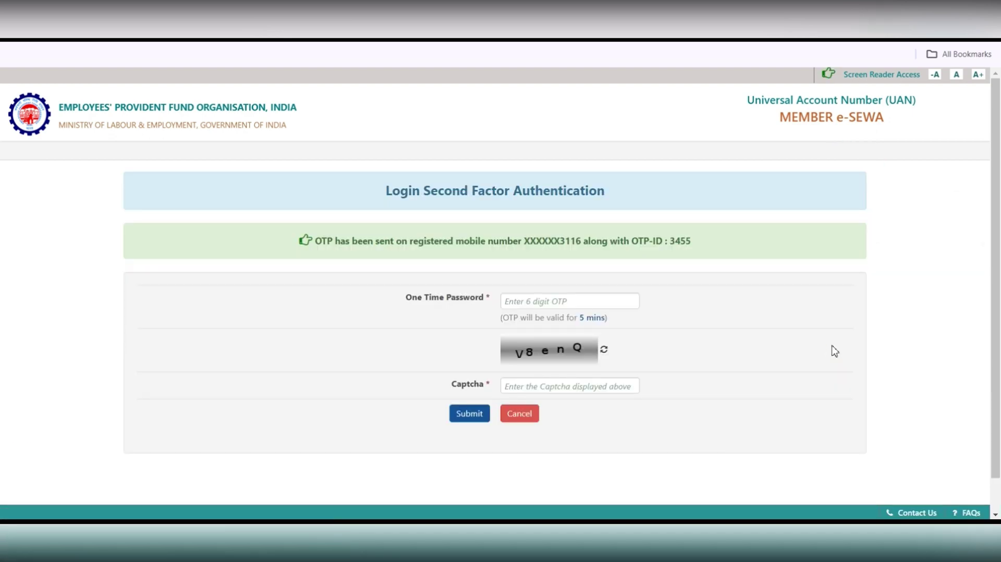
pyautogui.click(631, 298)
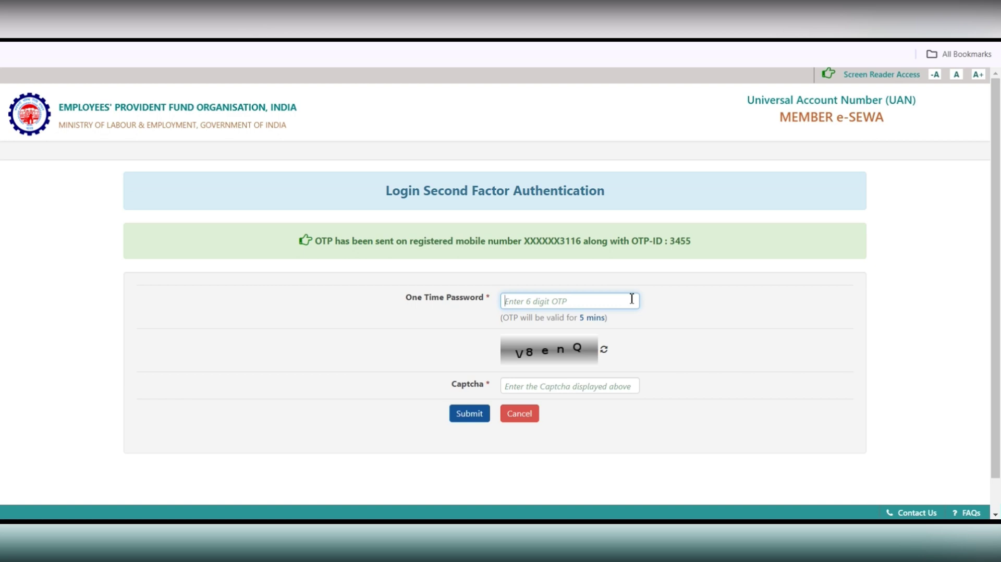
pyautogui.write('••••••')
pyautogui.click(634, 389)
pyautogui.write('V8')
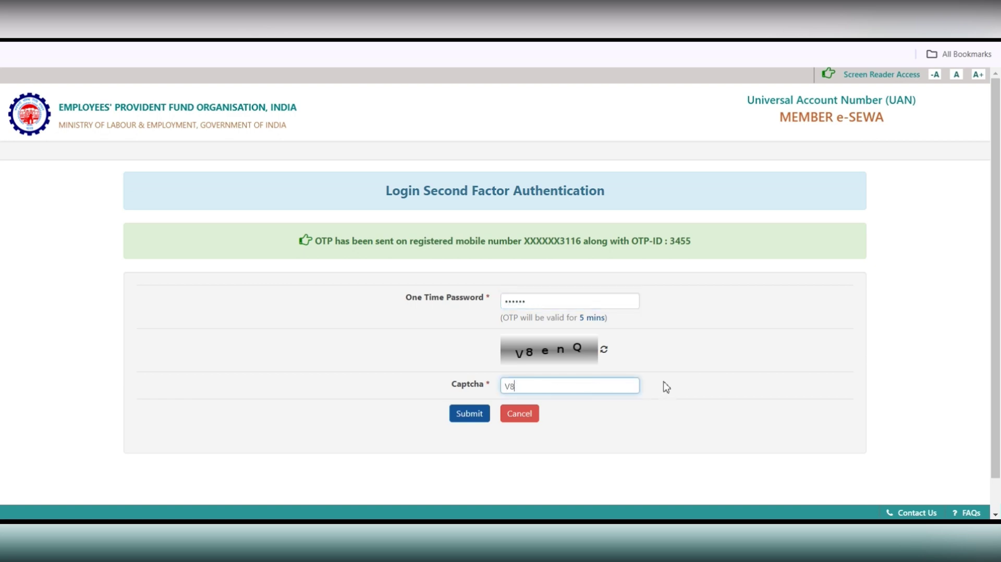
pyautogui.write('enQ')
pyautogui.click(469, 413)
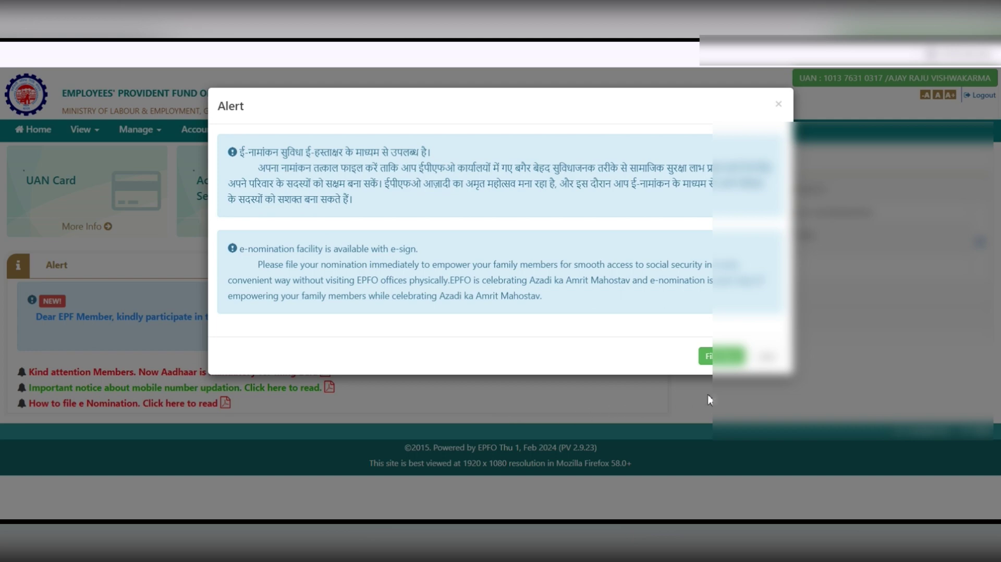
# Dismiss the e-nomination alert, review the approved and rejected KYC tables, then go back Home.
pyautogui.click(766, 356)
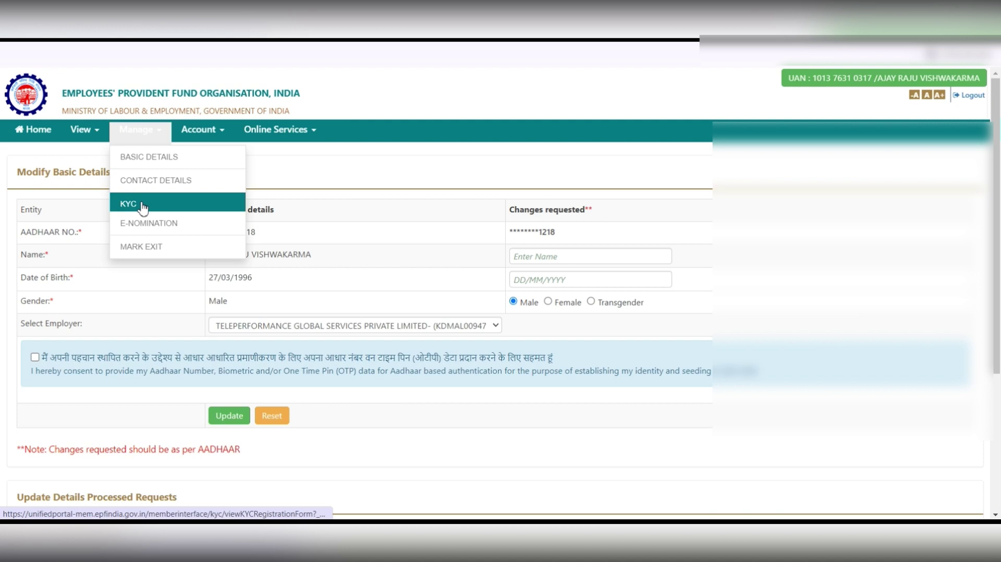
pyautogui.click(142, 205)
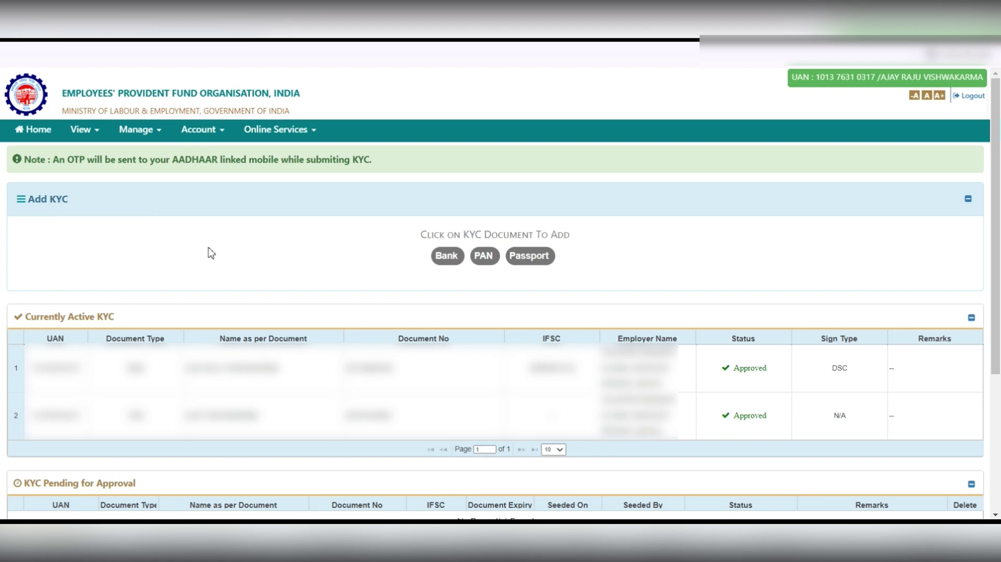
pyautogui.scroll(-4, 210, 253)
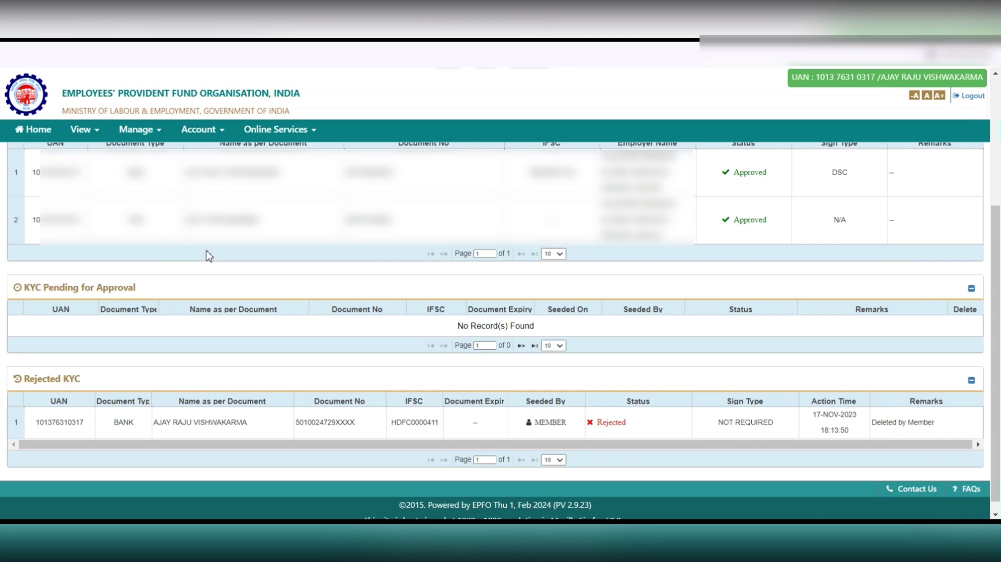
pyautogui.scroll(4, 208, 255)
pyautogui.click(42, 135)
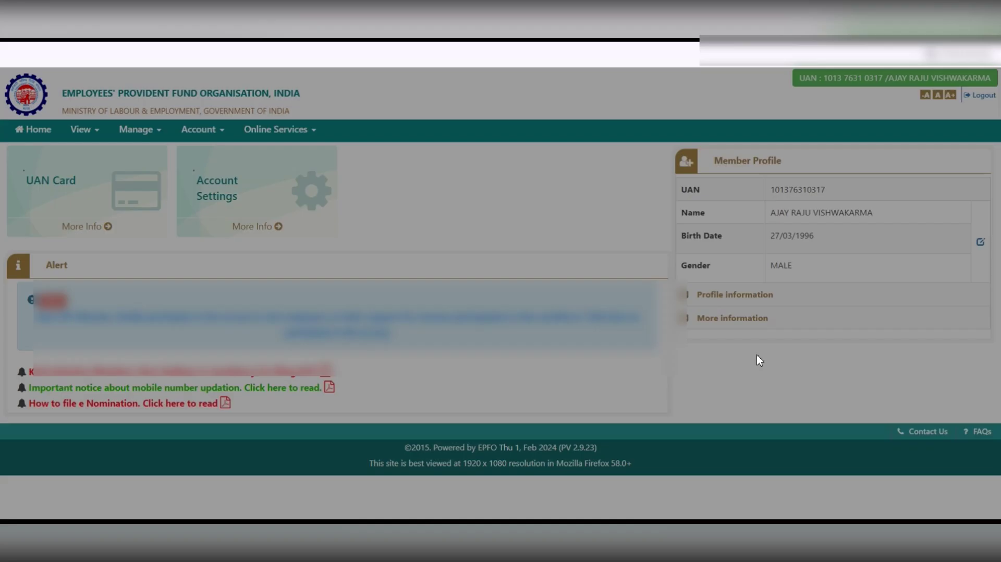
pyautogui.click(698, 299)
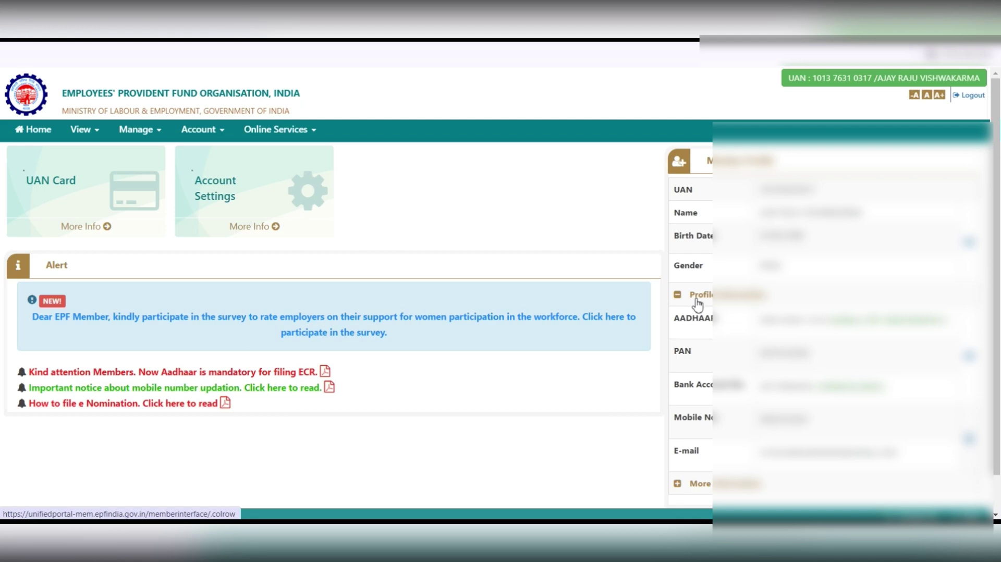
pyautogui.click(697, 299)
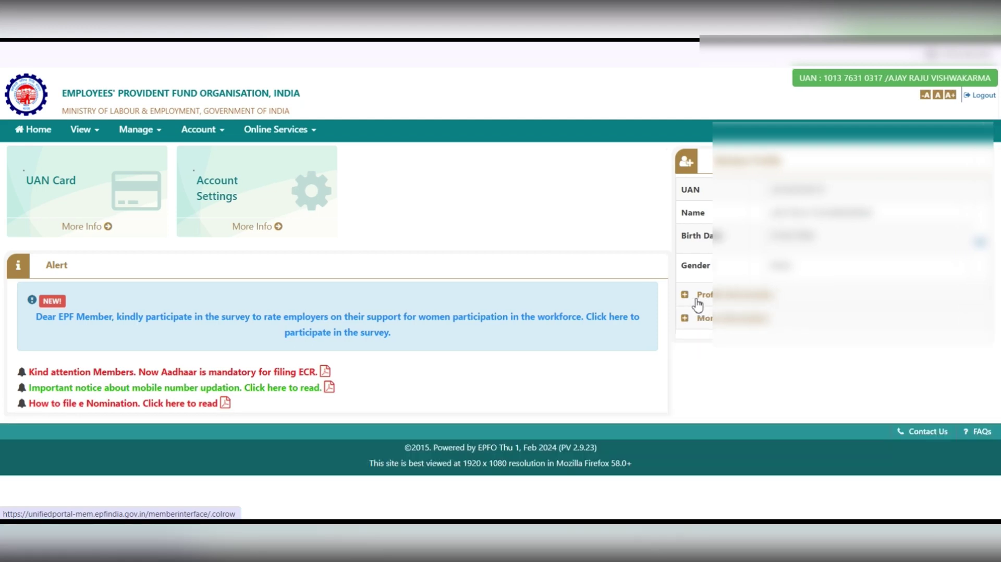
pyautogui.click(689, 317)
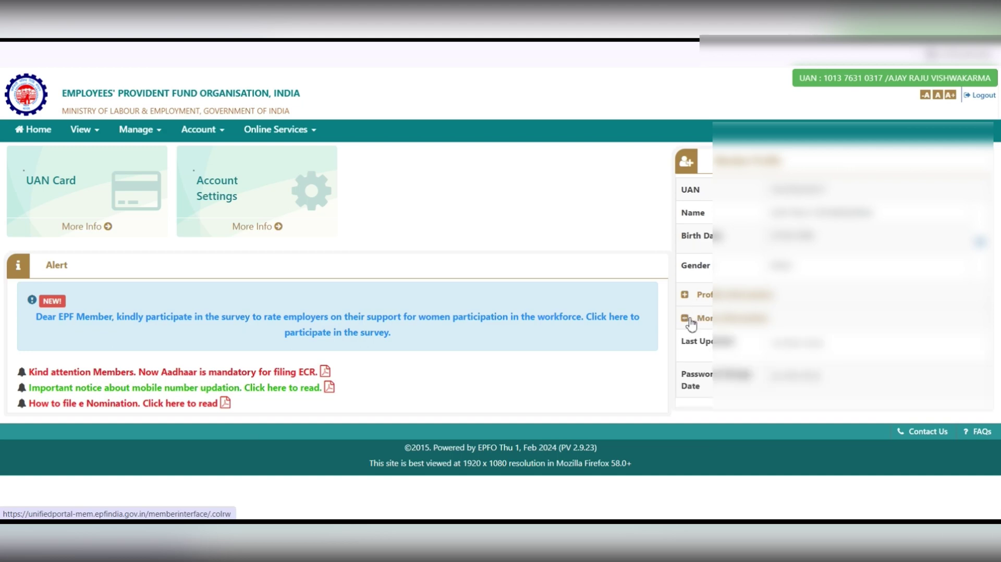
pyautogui.click(688, 319)
pyautogui.click(690, 322)
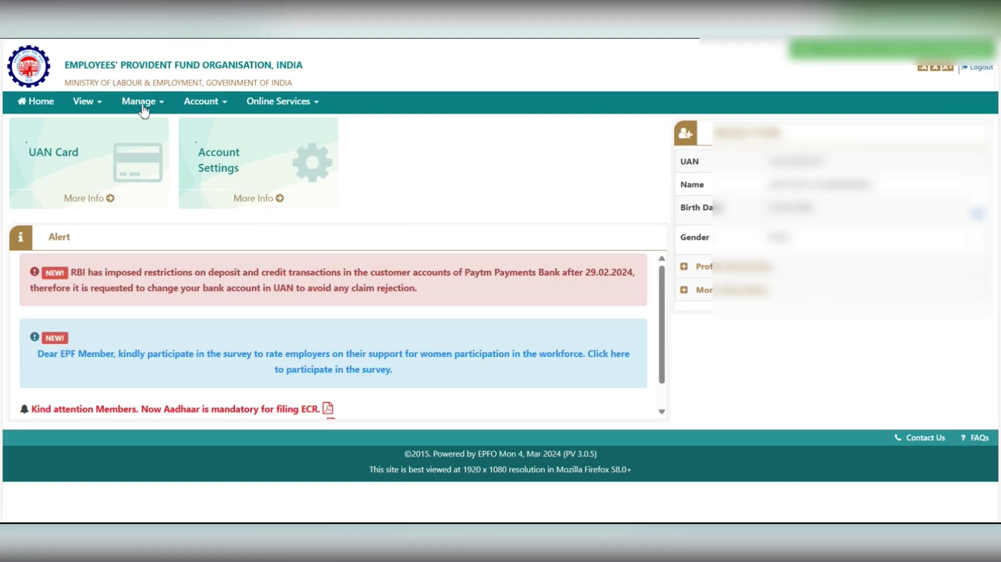
pyautogui.click(143, 106)
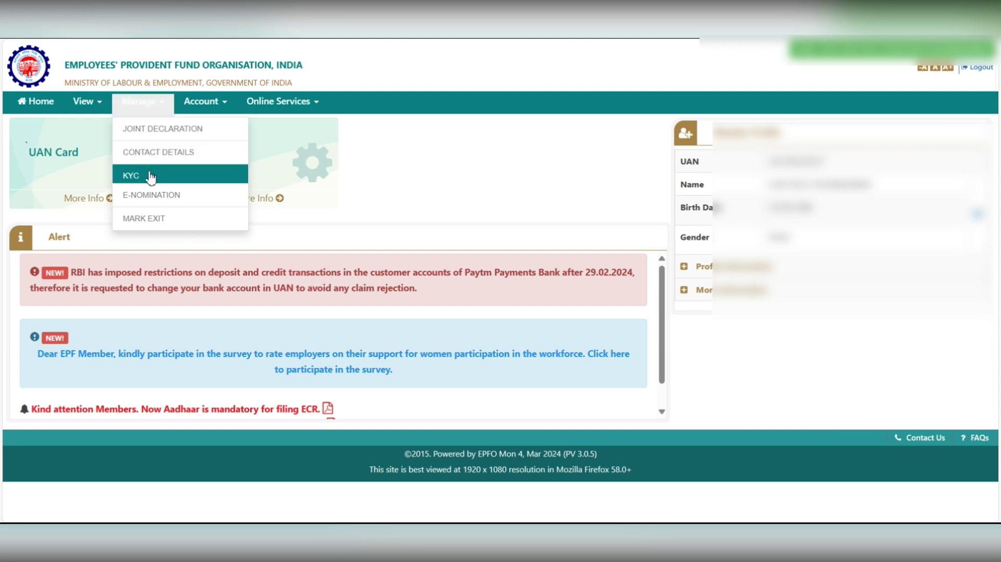
pyautogui.click(152, 223)
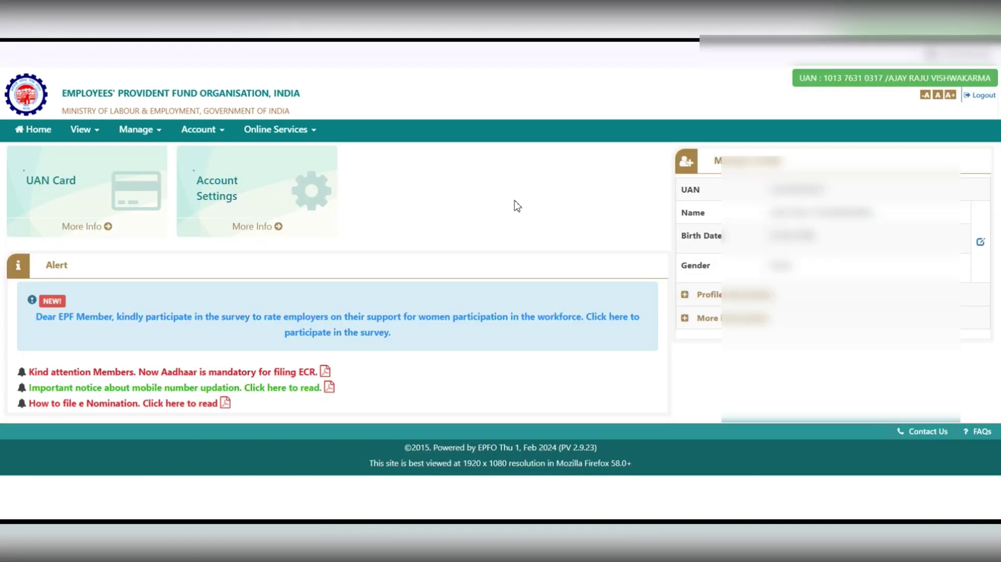
# Open CLAIM (FORM-31,19,10C&10D), verify the seeded bank account number and accept the undertaking.
pyautogui.click(306, 134)
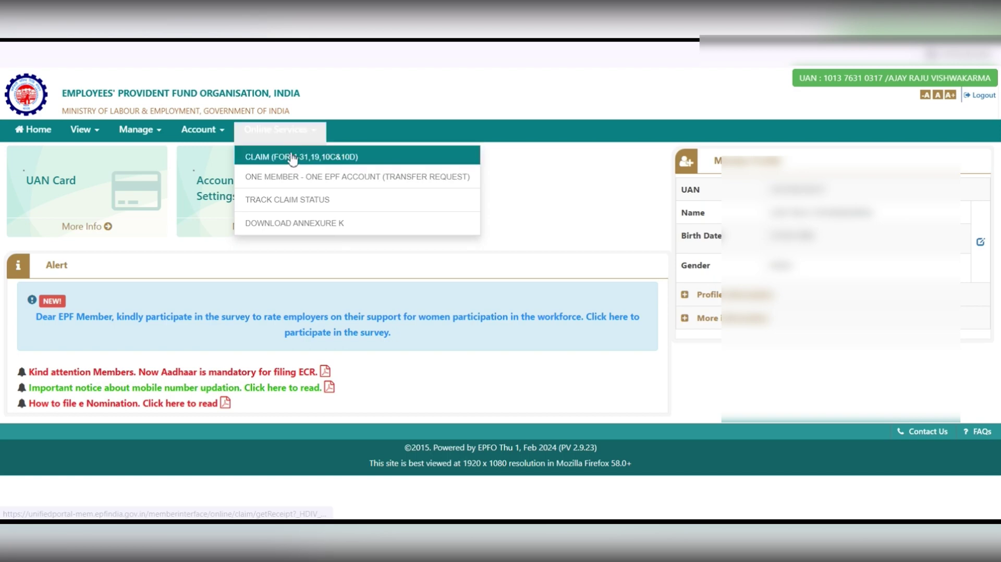
pyautogui.click(292, 158)
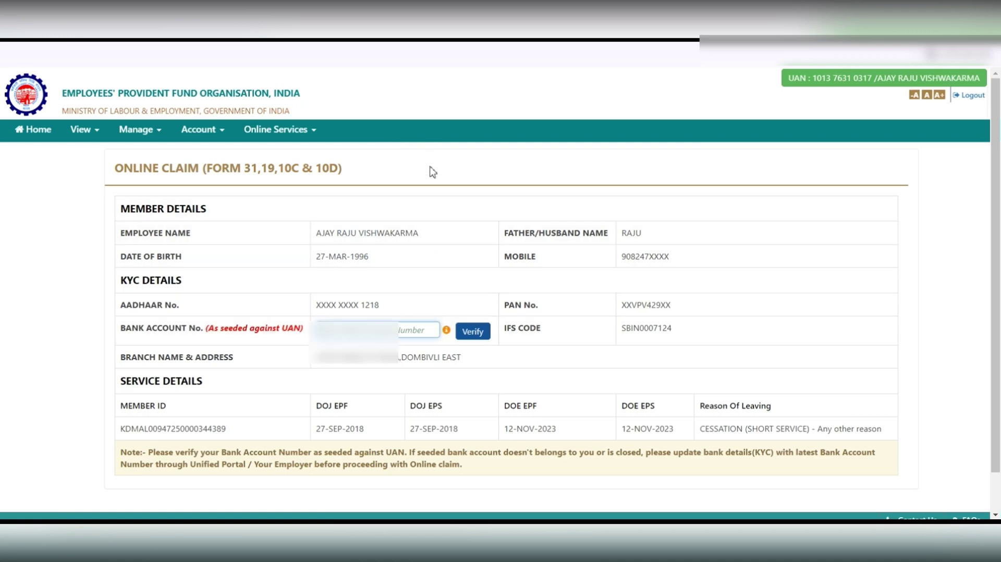
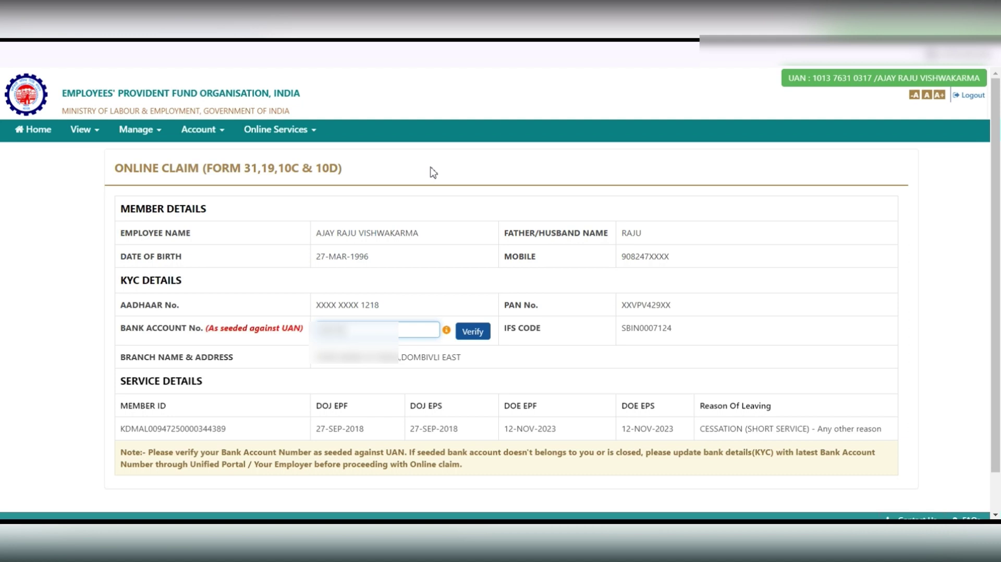
pyautogui.click(478, 332)
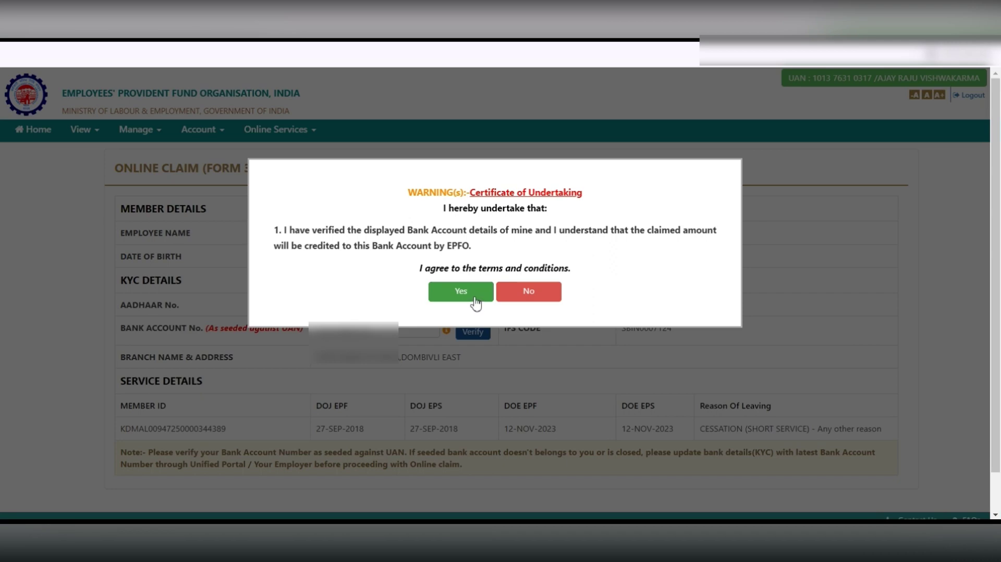
pyautogui.click(475, 302)
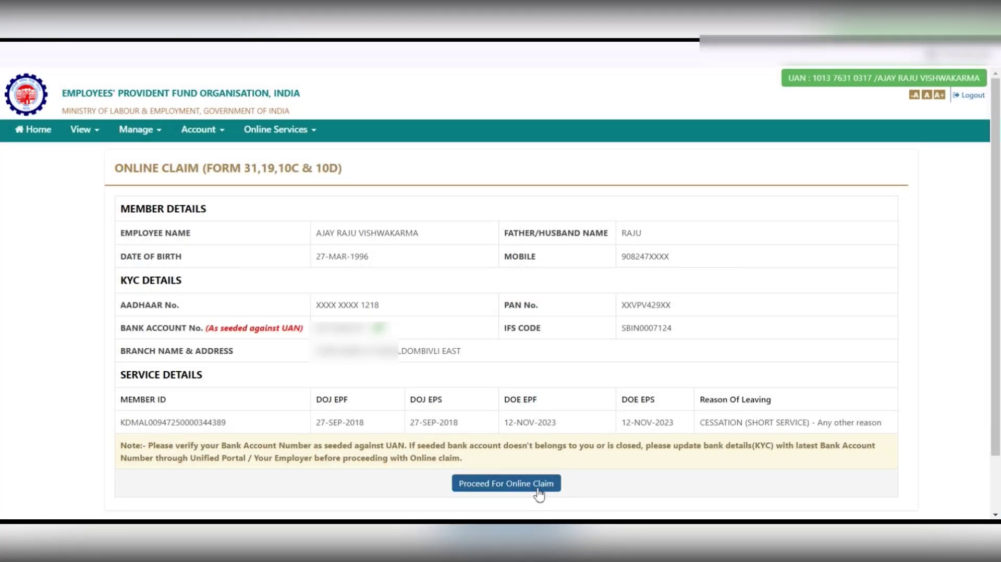
# Proceed for online claim and list the 'I want to apply for' claim options.
pyautogui.click(536, 488)
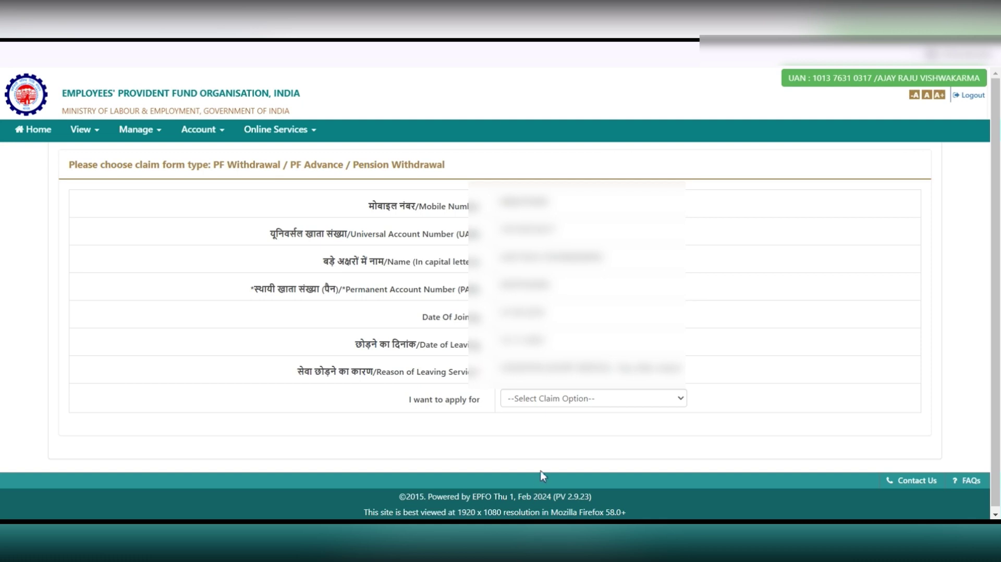
pyautogui.click(569, 405)
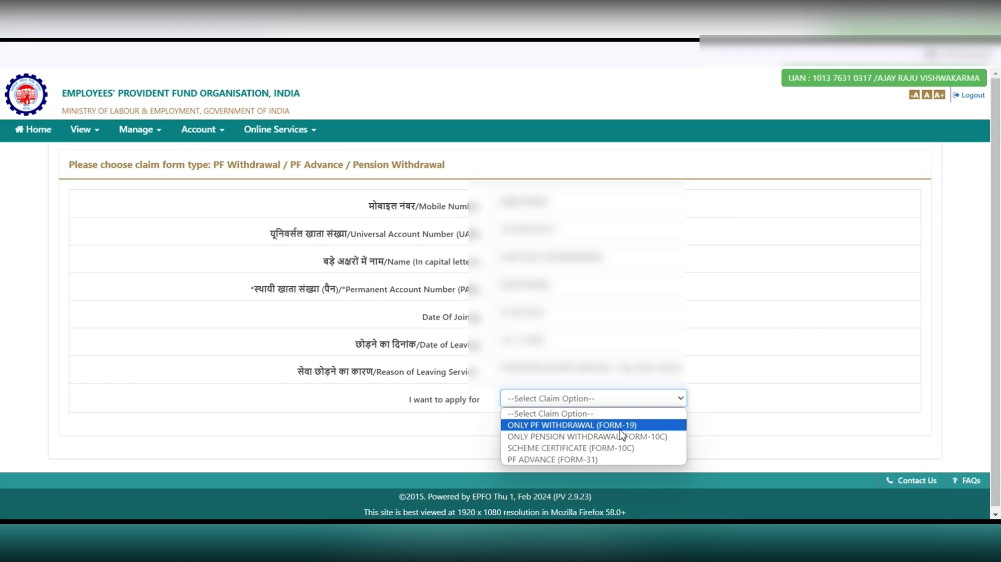
# Choose ONLY PF WITHDRAWAL (FORM-19) as the claim type and look over the expanded form.
pyautogui.click(621, 428)
pyautogui.scroll(-5, 722, 433)
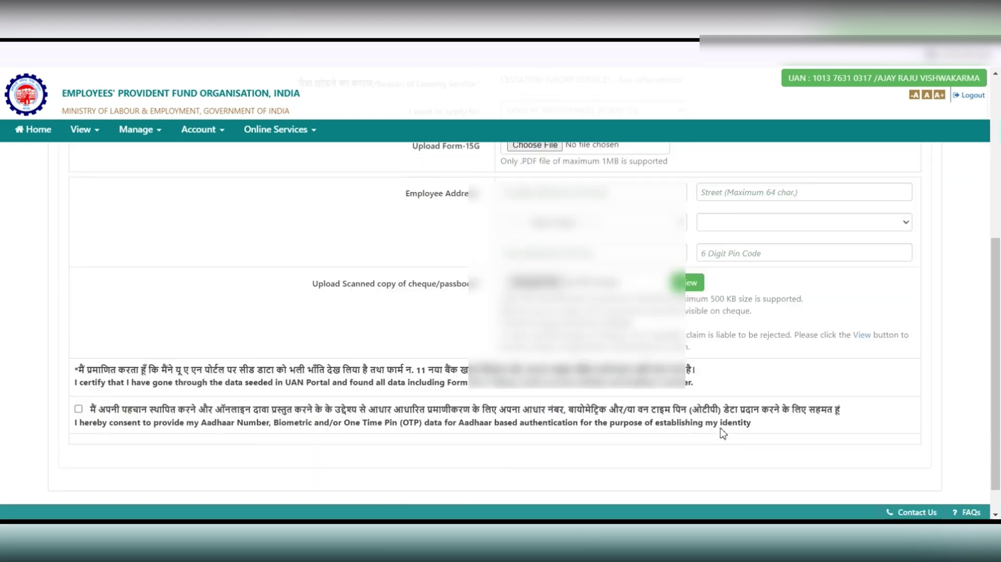
pyautogui.scroll(2, 722, 433)
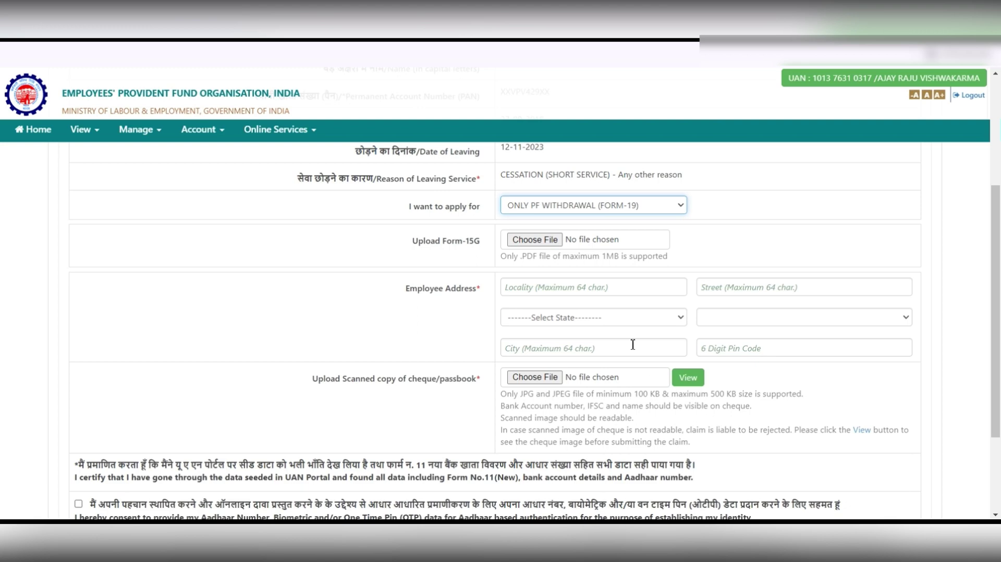
# Upload '15g form.pdf' as the Form-15G document.
pyautogui.click(542, 248)
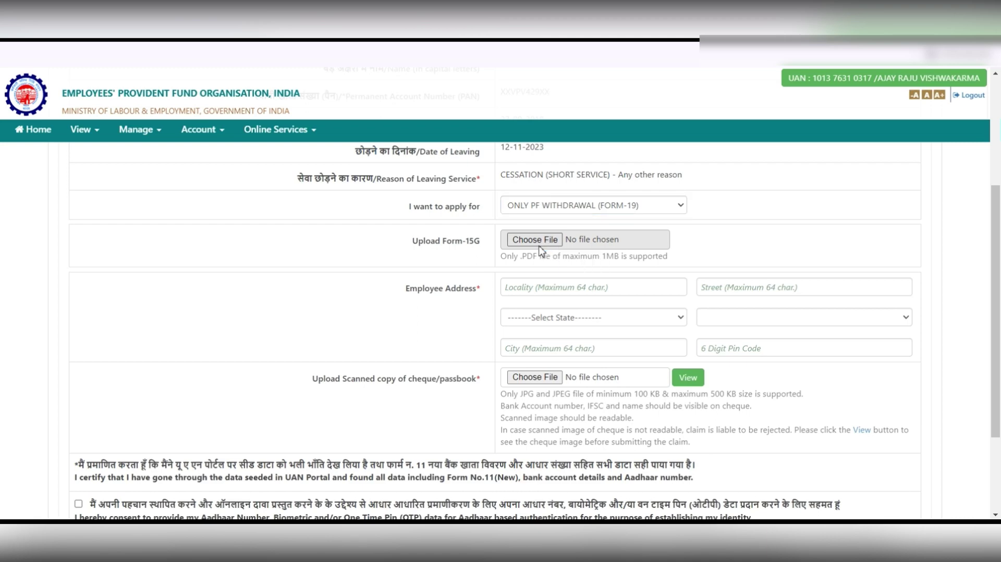
pyautogui.click(541, 247)
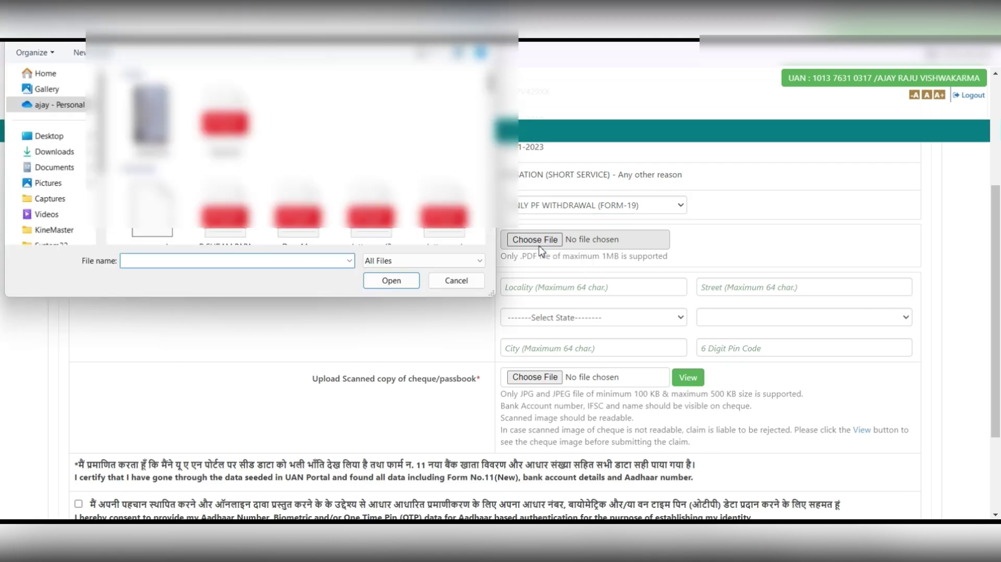
pyautogui.click(225, 121)
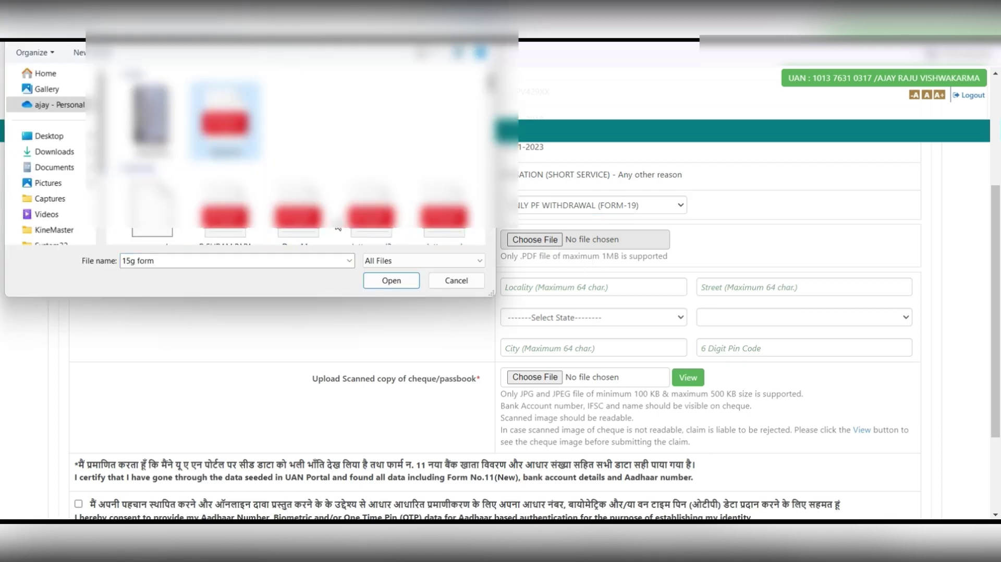
pyautogui.click(375, 282)
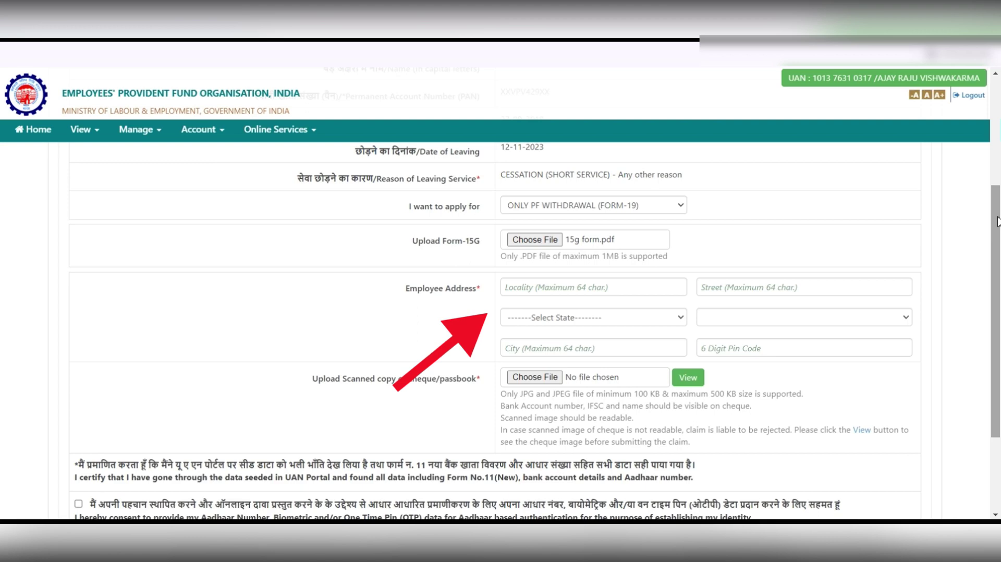
# Set the employee address state to MAHARASHTRA and the district to THANE.
pyautogui.click(677, 319)
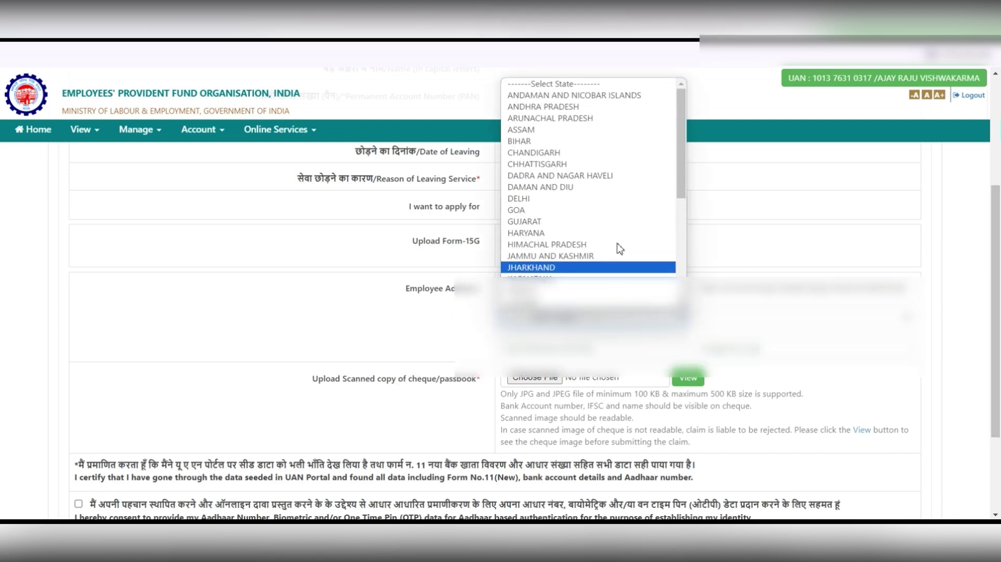
pyautogui.scroll(-4, 620, 249)
pyautogui.scroll(4, 619, 248)
pyautogui.scroll(-4, 619, 249)
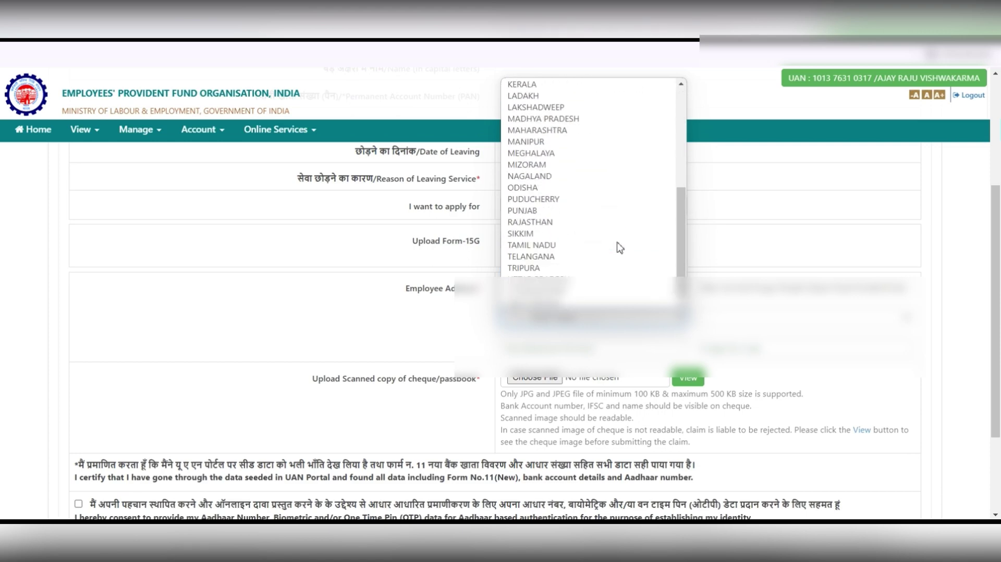
pyautogui.click(572, 130)
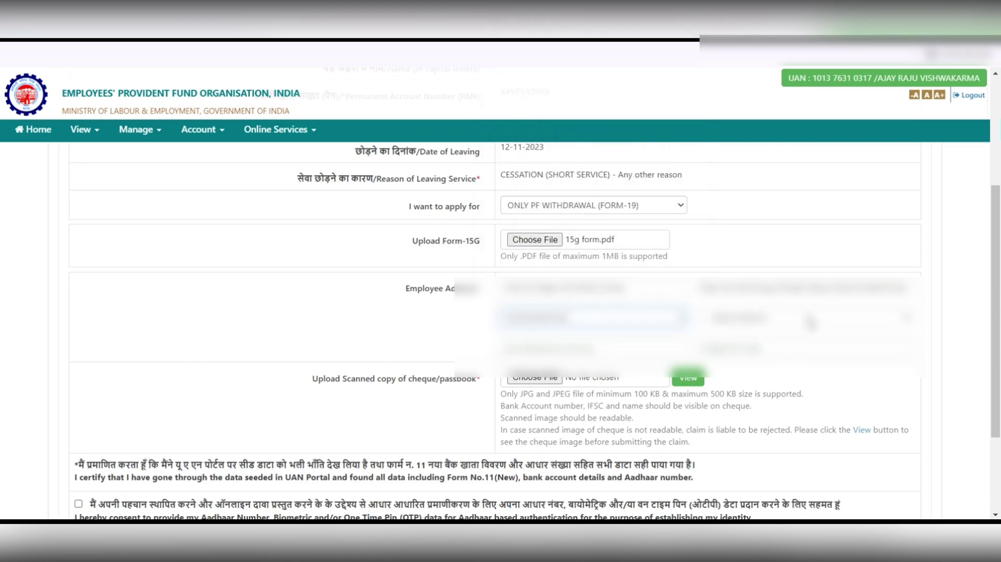
pyautogui.click(816, 324)
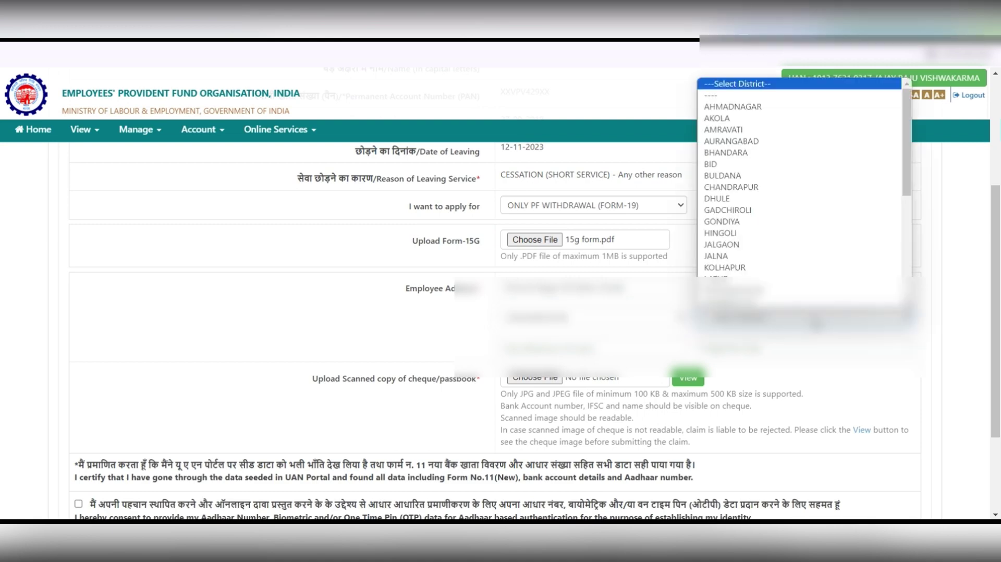
pyautogui.scroll(-5, 813, 273)
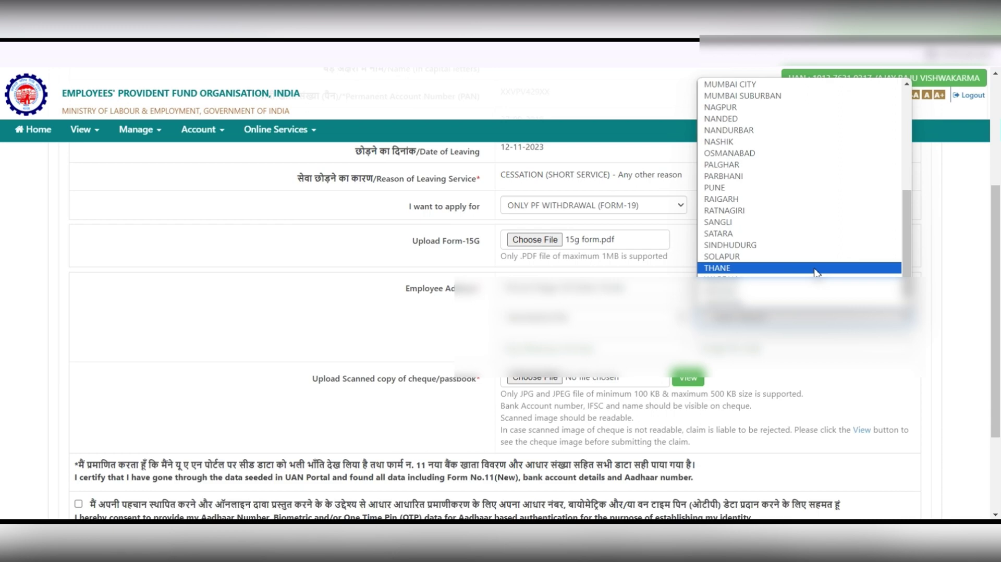
pyautogui.click(815, 268)
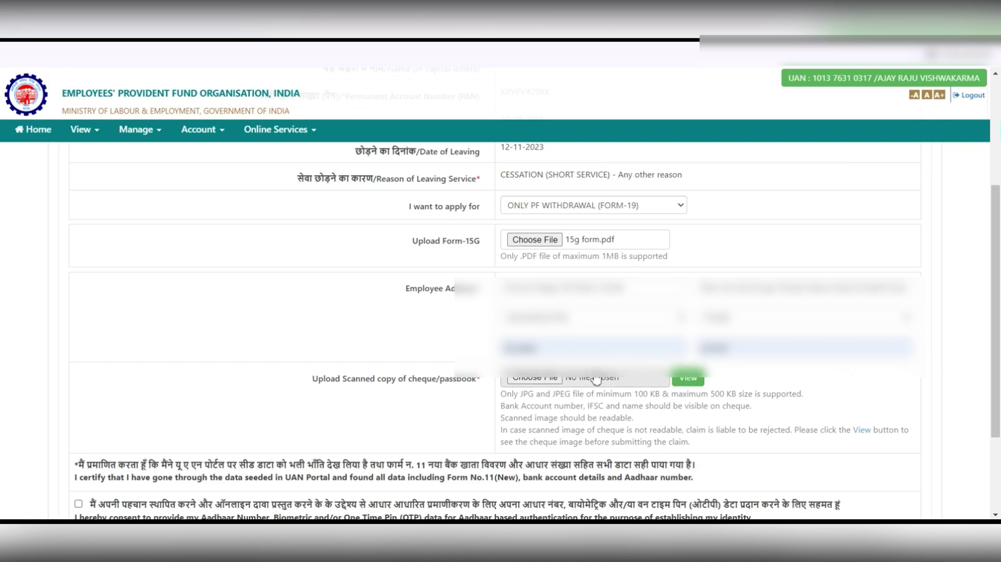
# Attach passpook.jpg as the scanned cheque/passbook image.
pyautogui.click(548, 379)
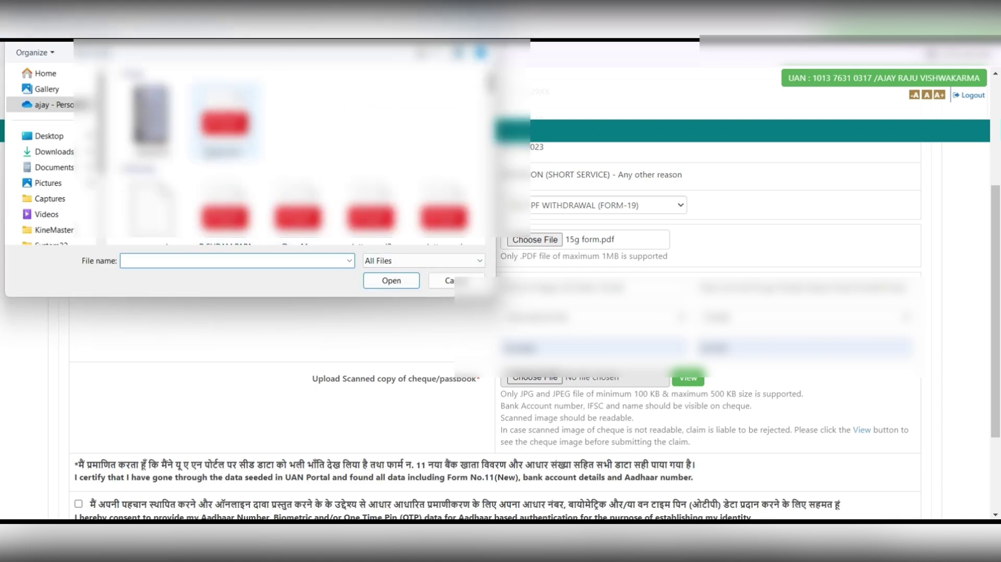
pyautogui.write('passpook')
pyautogui.click(381, 284)
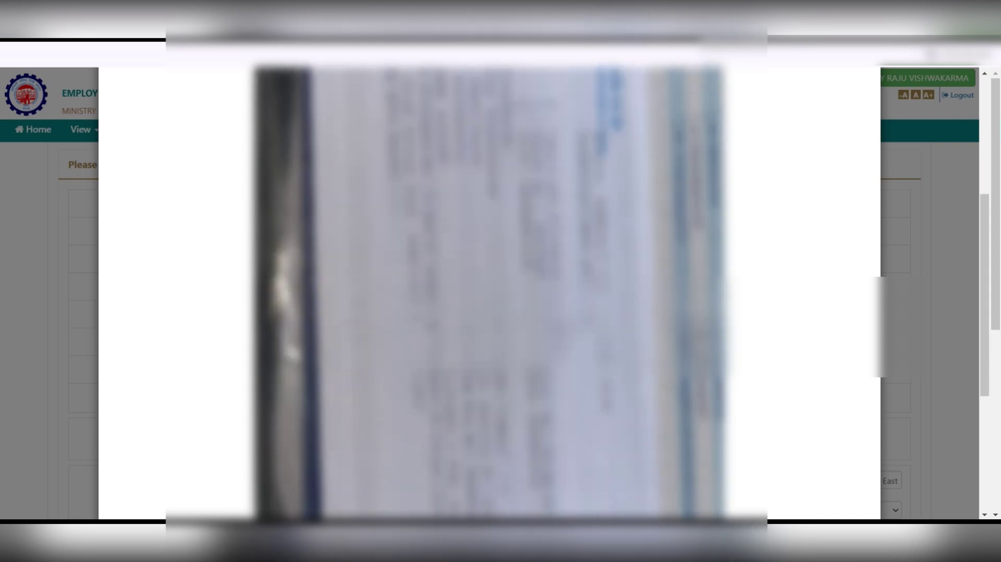
# Inspect the cheque image preview, close it, and scroll down to the consent checkbox.
pyautogui.scroll(-3, 489, 313)
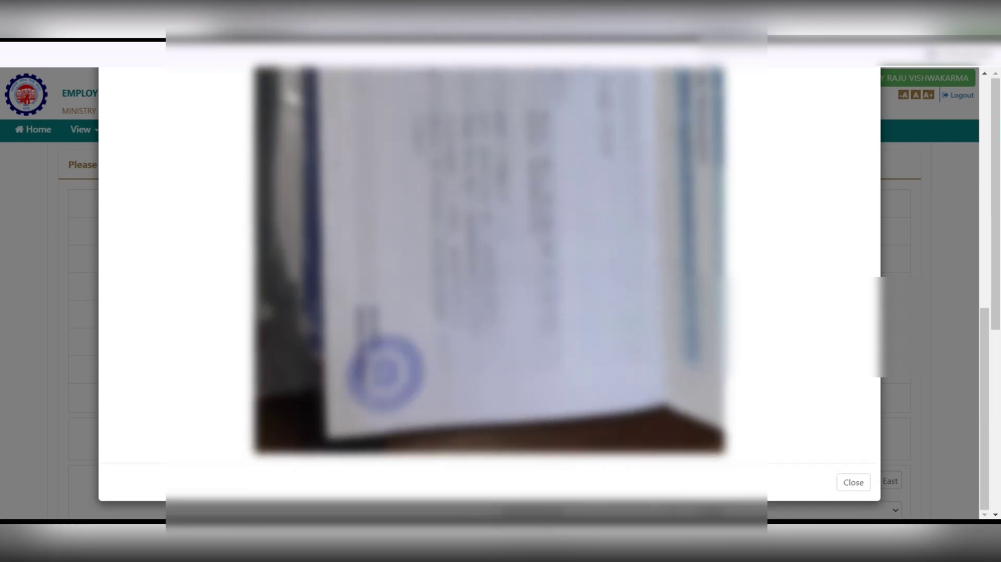
pyautogui.scroll(3, 490, 292)
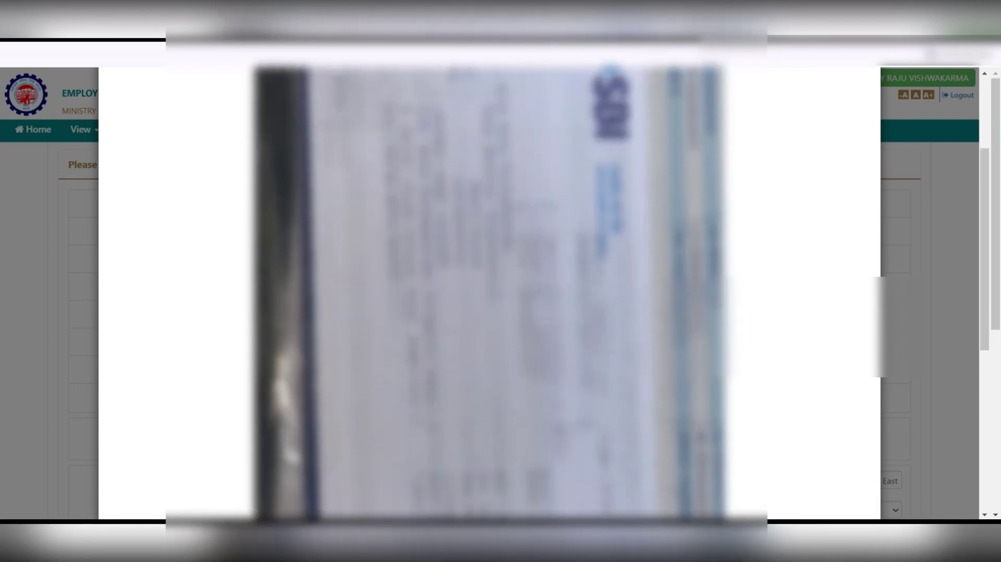
pyautogui.scroll(1, 490, 291)
pyautogui.scroll(2, 489, 292)
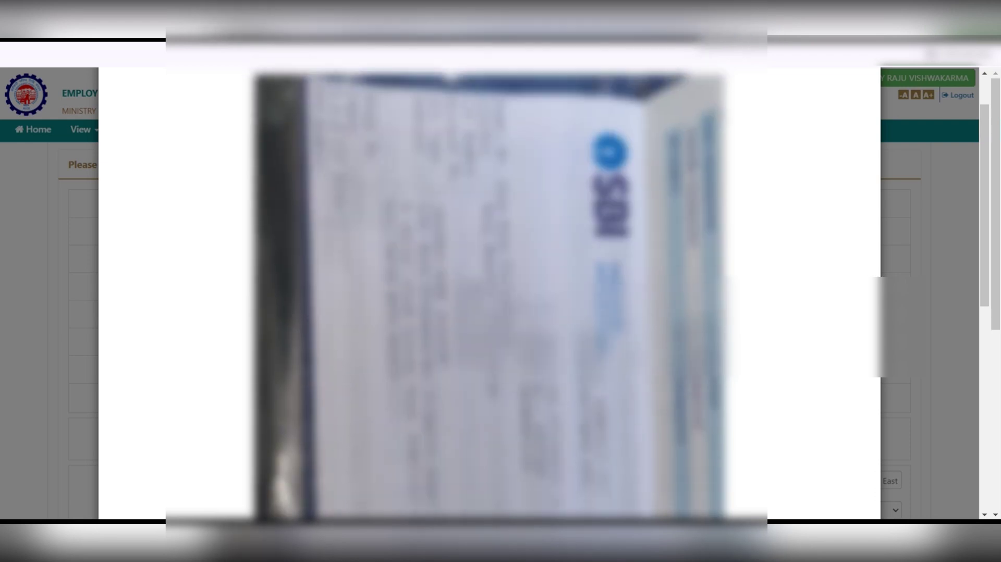
pyautogui.scroll(-2, 490, 292)
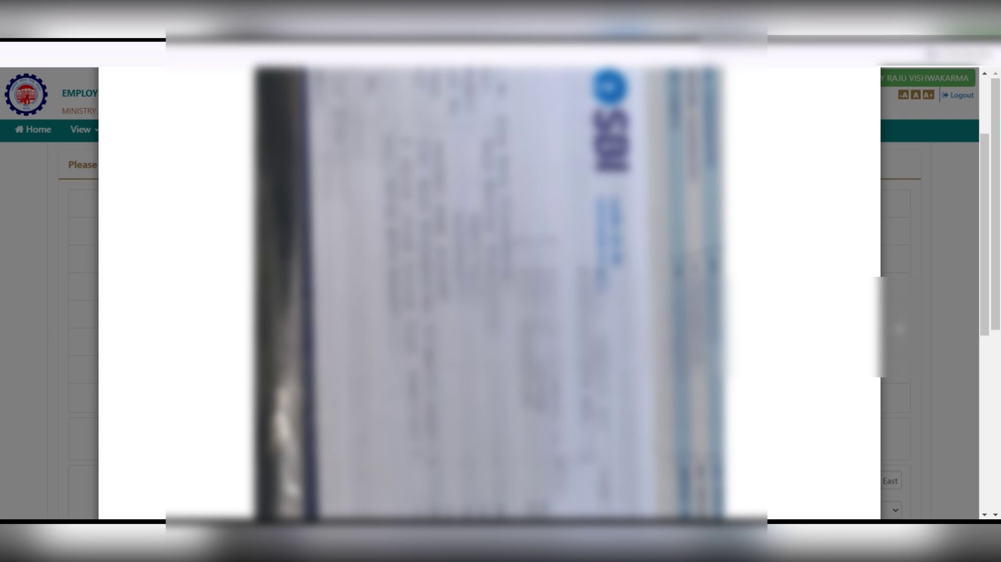
pyautogui.click(898, 329)
pyautogui.scroll(-6, 899, 329)
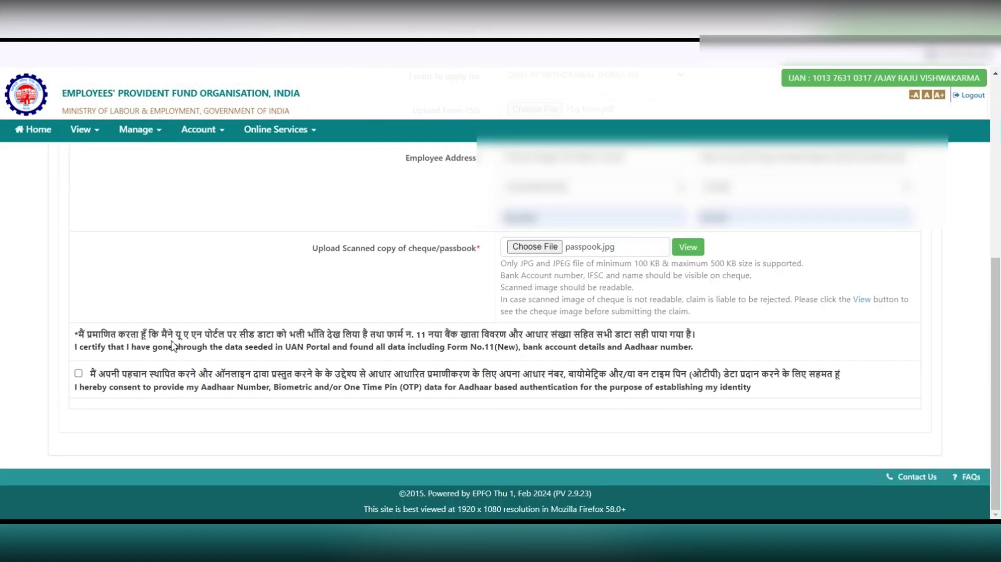
# Give Aadhaar consent, enter and validate the Aadhaar OTP, and submit the Form-19 claim.
pyautogui.click(78, 373)
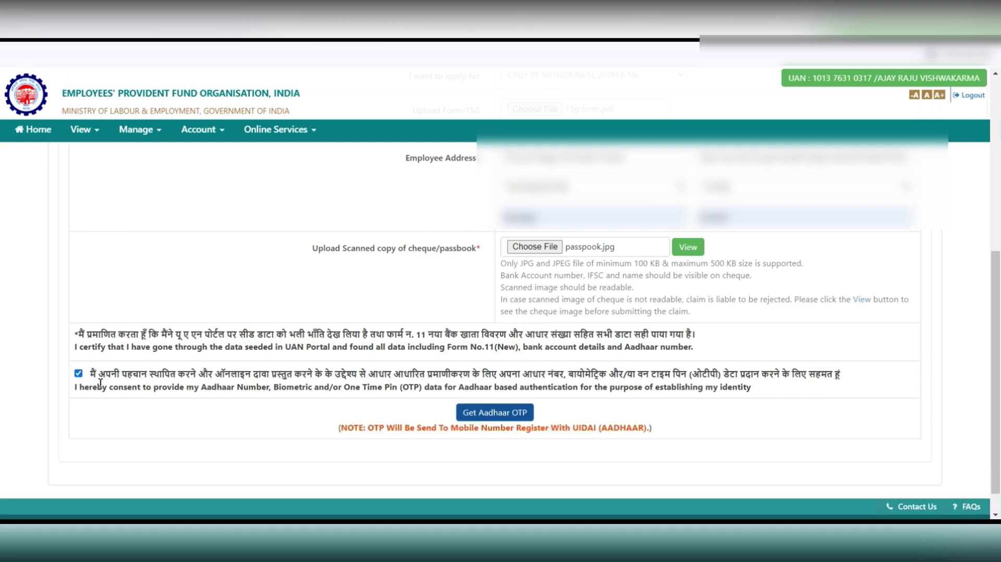
pyautogui.click(521, 415)
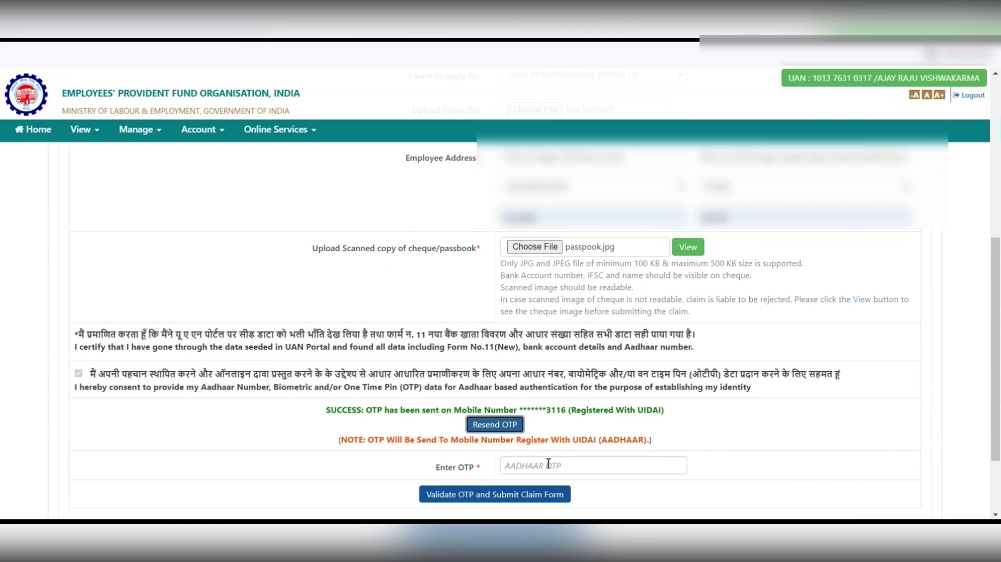
pyautogui.click(555, 463)
pyautogui.write('•••')
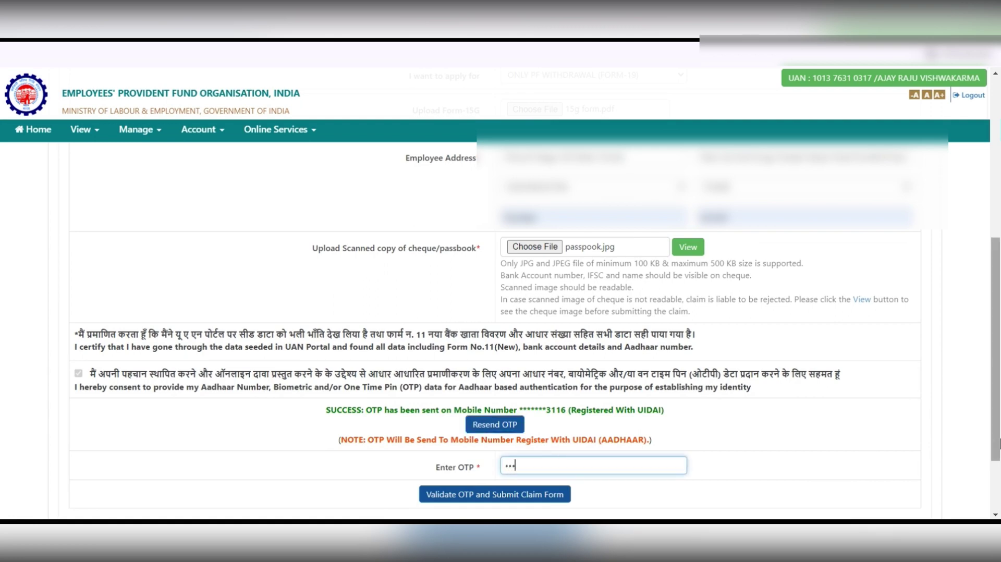
pyautogui.write('•••')
pyautogui.scroll(-2, 608, 446)
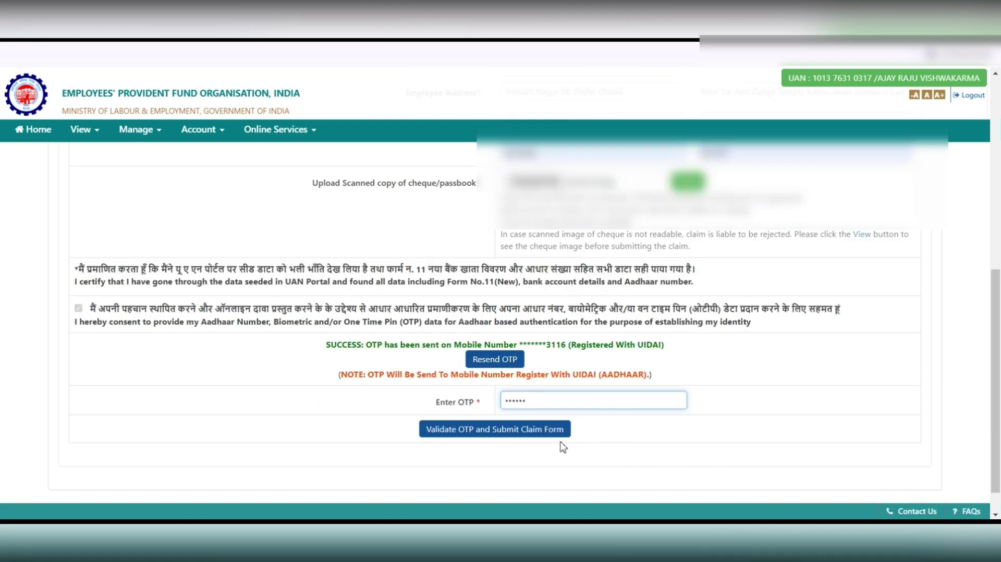
pyautogui.click(472, 434)
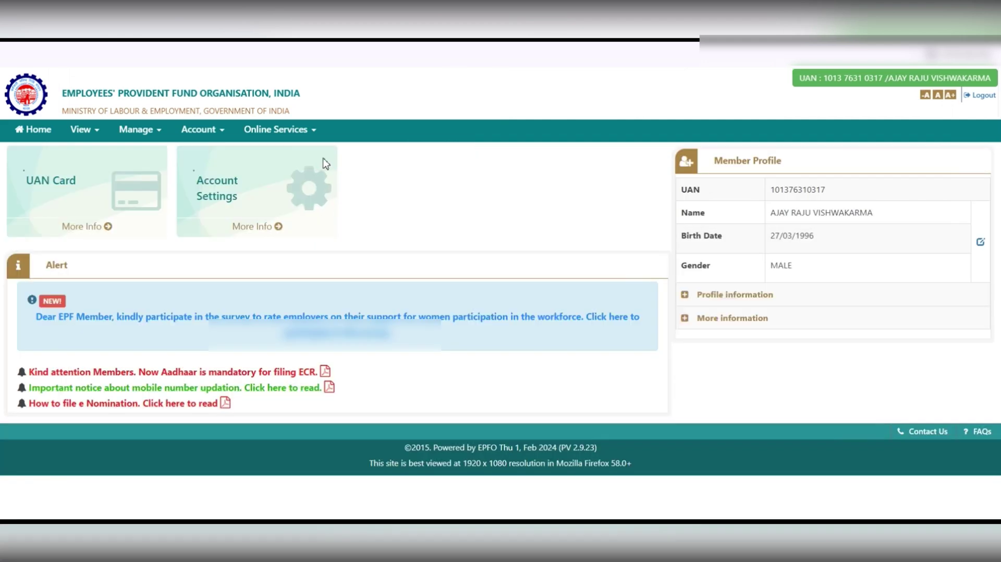
# Open the CLAIM (Form-31,19,10C&10D) service, verify the seeded bank account, and proceed to claim types.
pyautogui.click(310, 133)
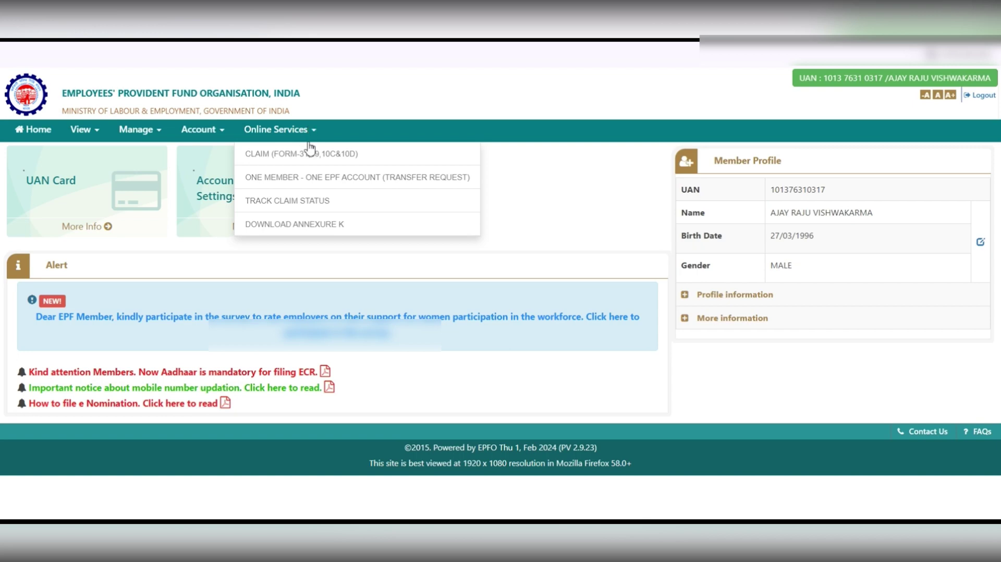
pyautogui.click(311, 152)
pyautogui.scroll(-1, 316, 160)
pyautogui.click(344, 286)
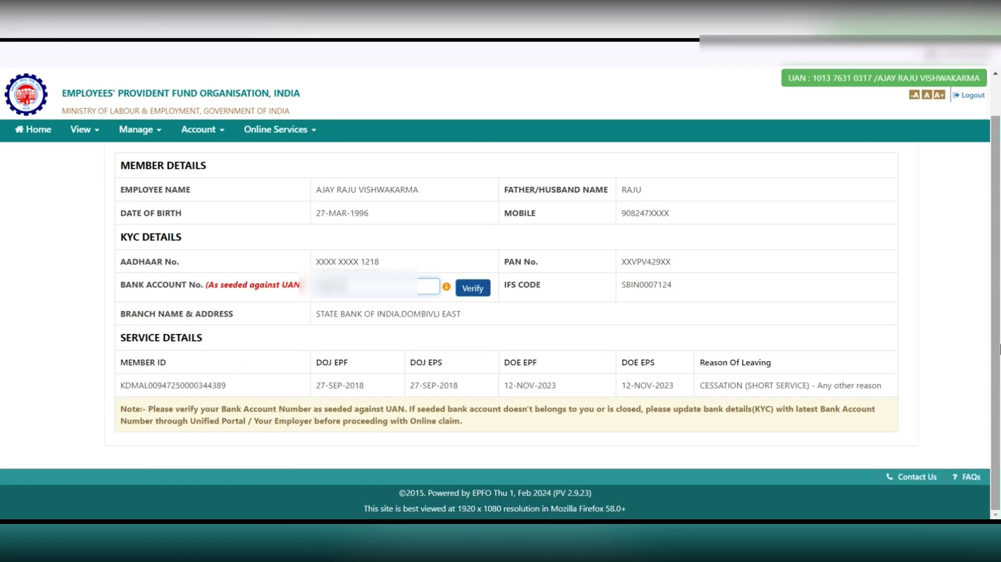
pyautogui.click(478, 292)
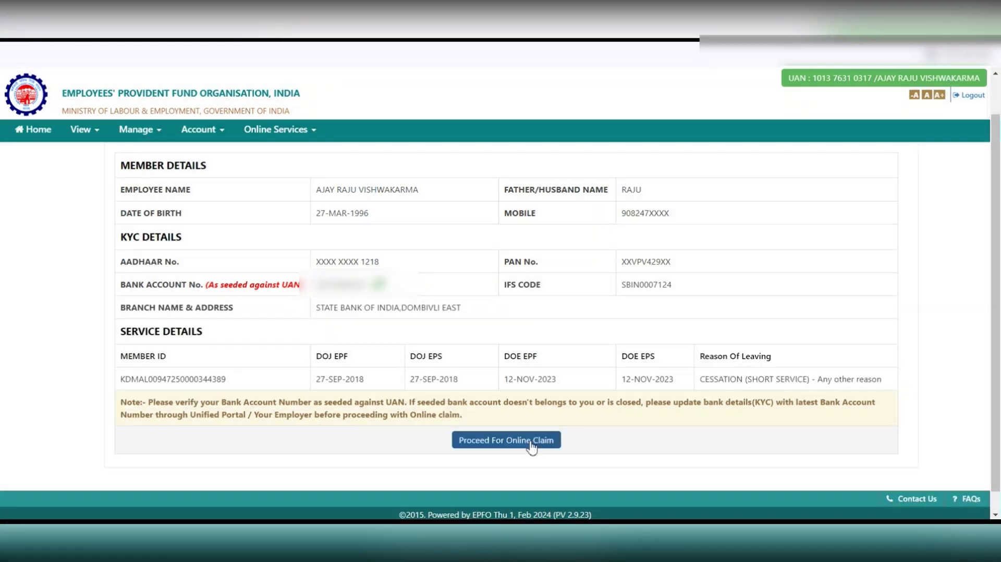
pyautogui.click(530, 442)
pyautogui.click(680, 399)
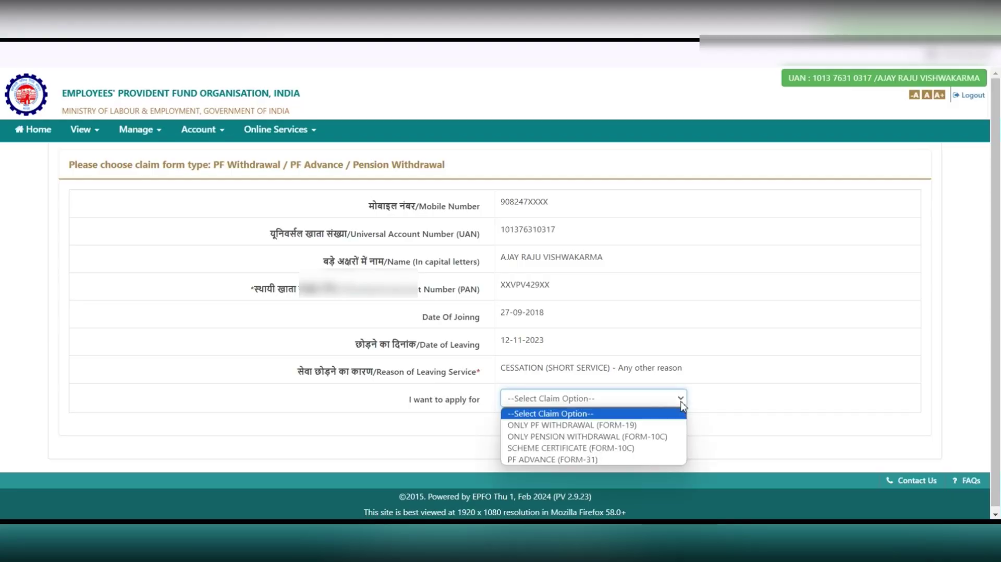
# Choose ONLY PENSION WITHDRAWAL (FORM-10C) with address state MAHARASHTRA and a district.
pyautogui.click(659, 442)
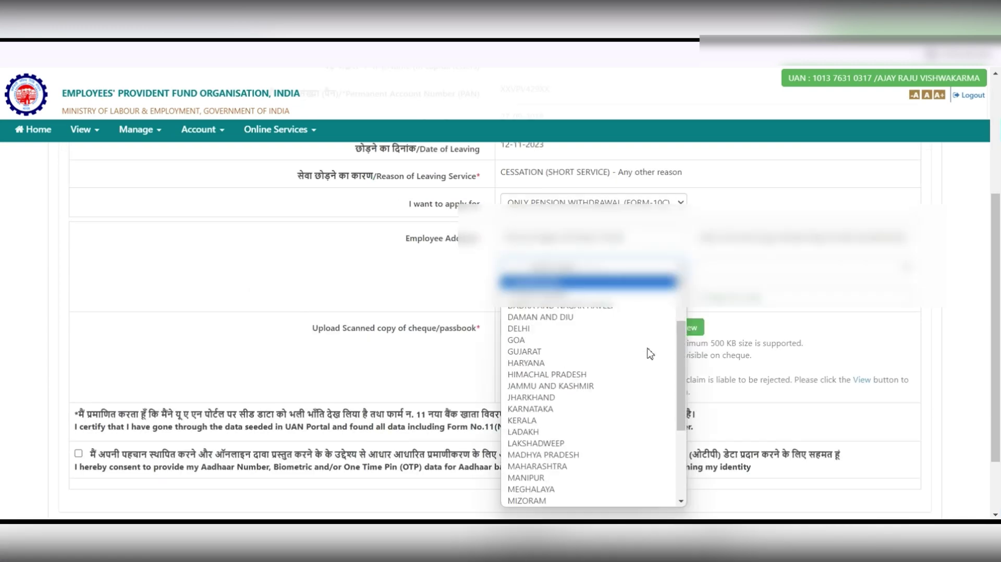
pyautogui.scroll(-10, 589, 376)
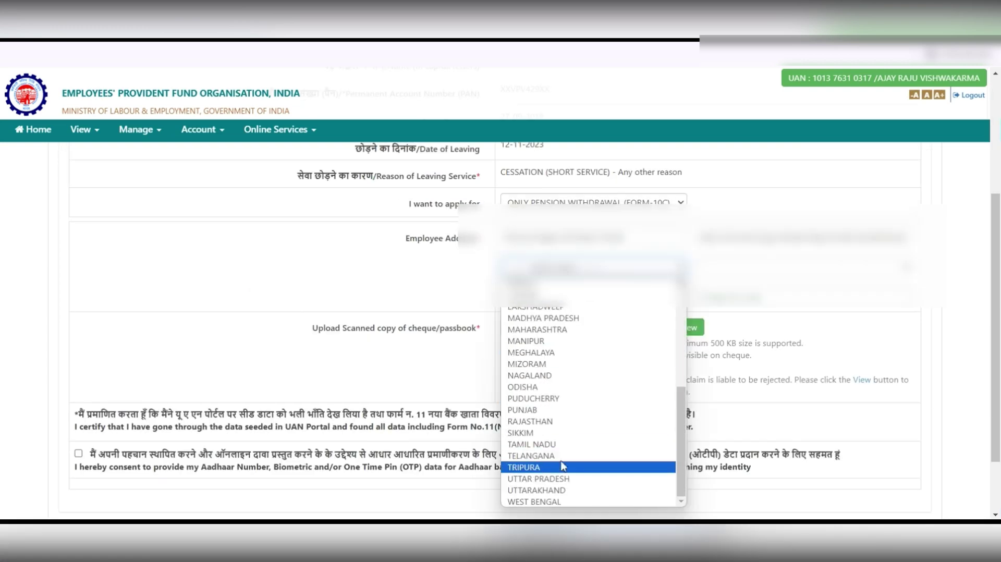
pyautogui.click(559, 340)
pyautogui.click(809, 267)
pyautogui.scroll(-5, 754, 476)
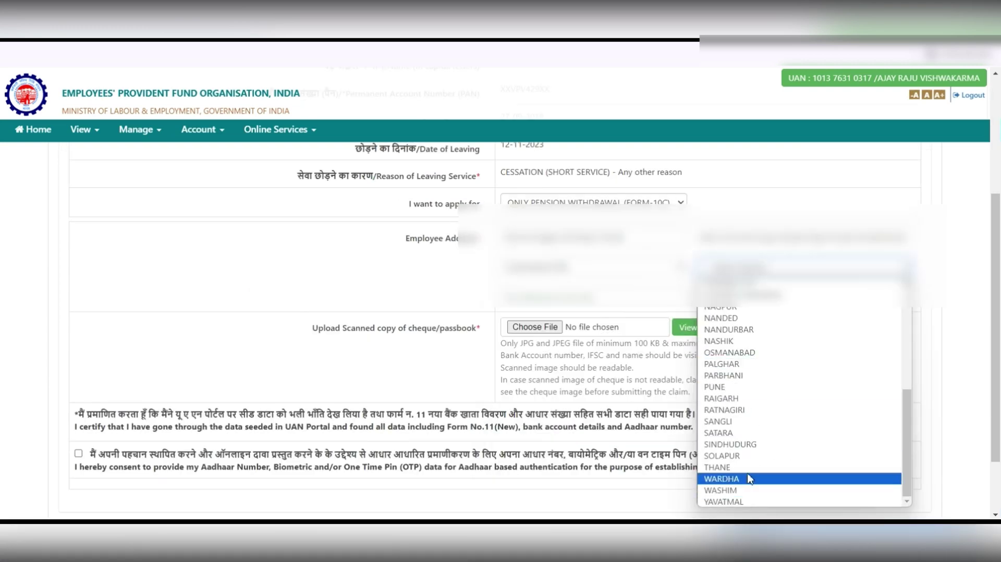
pyautogui.click(753, 477)
# Attach passpook.jpg as the cheque/passbook image.
pyautogui.click(525, 327)
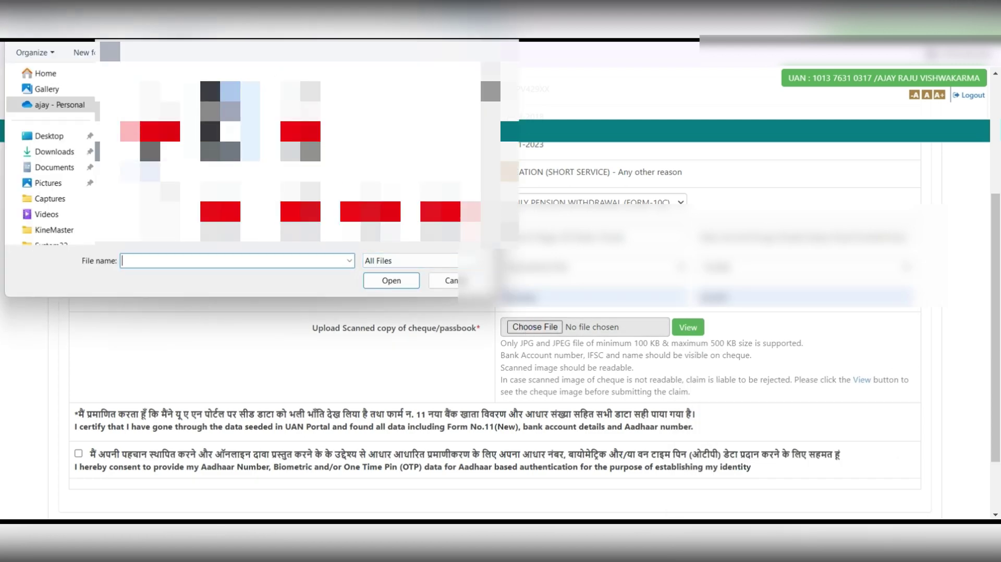
pyautogui.write('passpook')
pyautogui.click(391, 280)
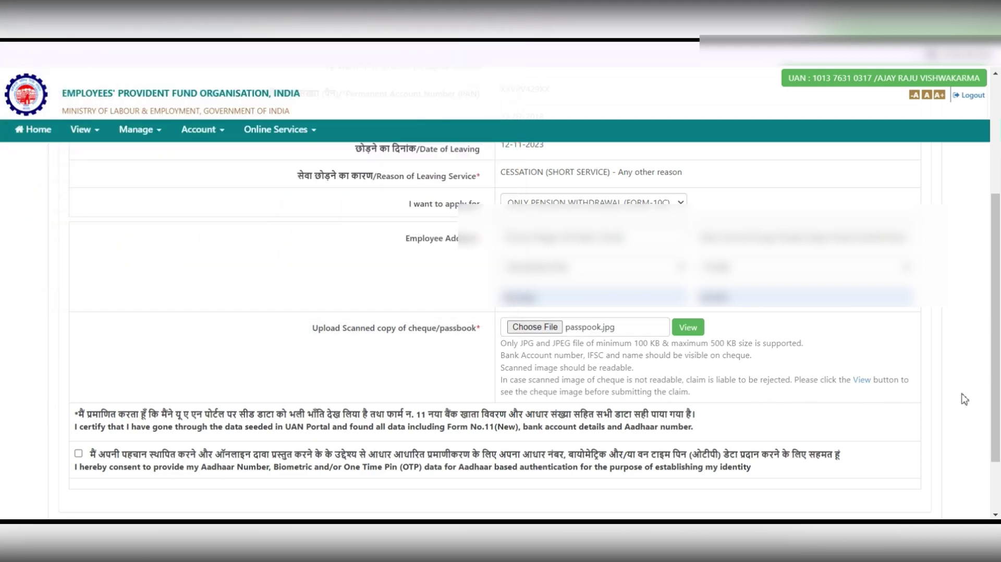
pyautogui.scroll(-3, 963, 399)
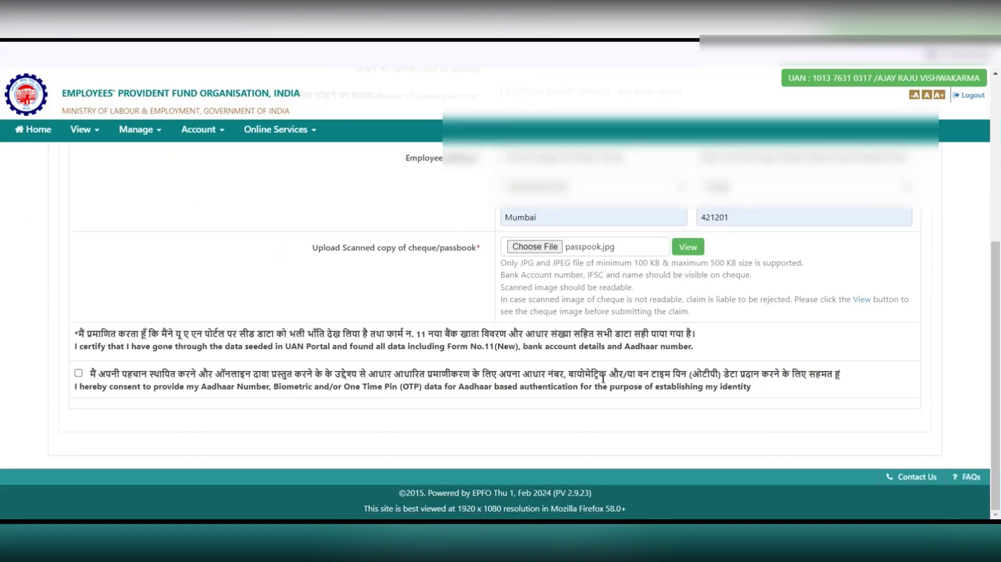
# Give Aadhaar consent, enter the Aadhaar OTP, and submit the Form-10C pension claim.
pyautogui.click(78, 373)
pyautogui.scroll(-1, 783, 422)
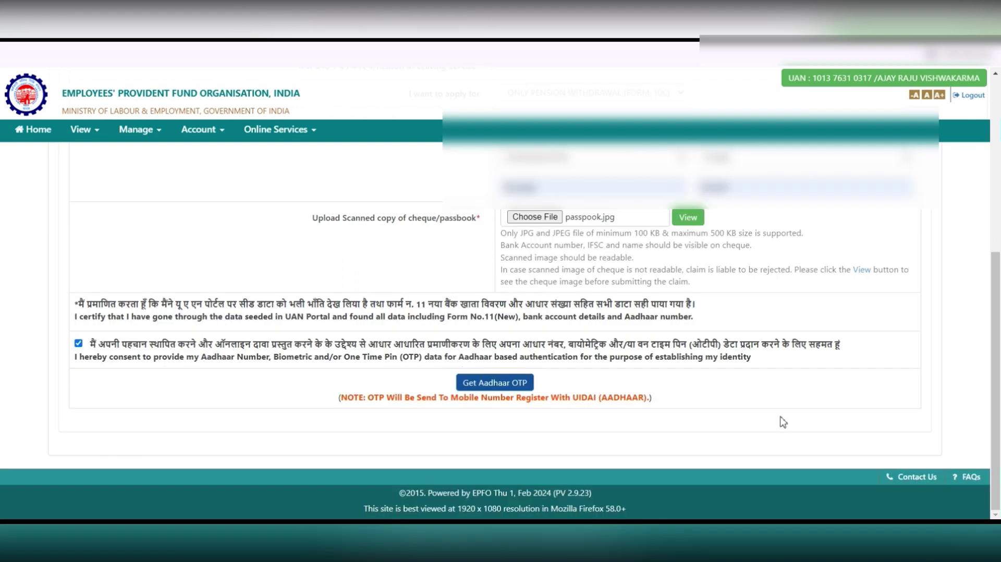
pyautogui.click(511, 386)
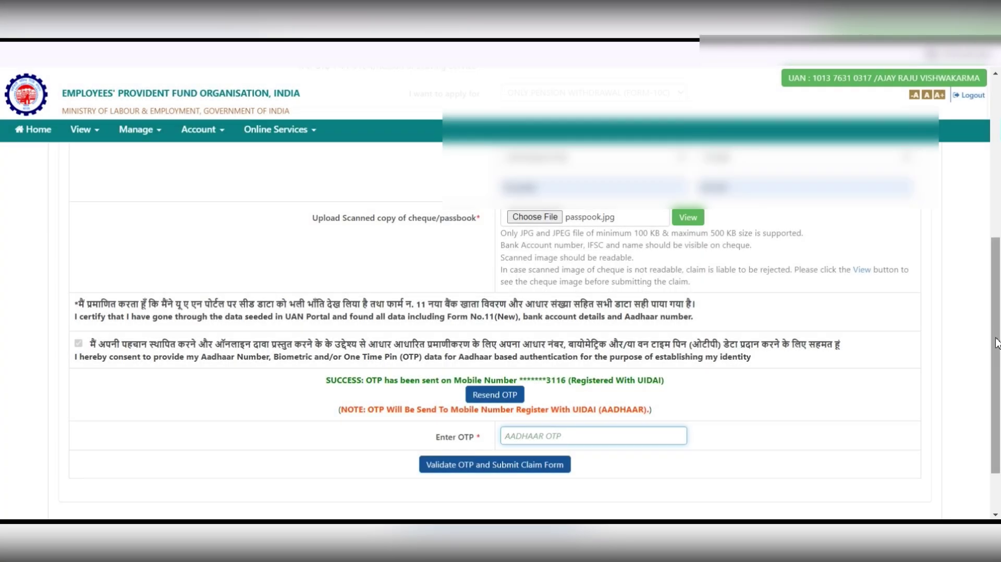
pyautogui.write('••••••')
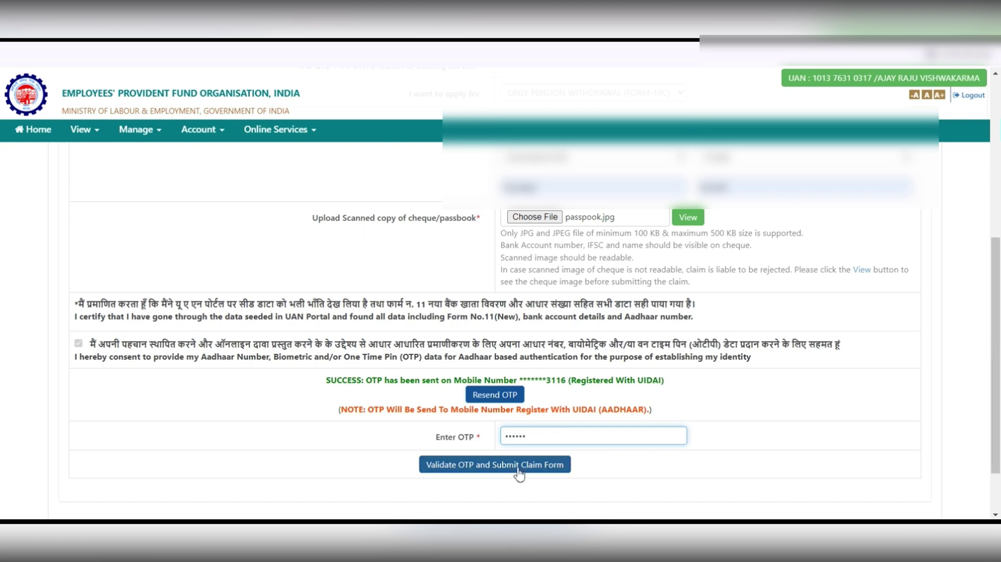
pyautogui.click(518, 465)
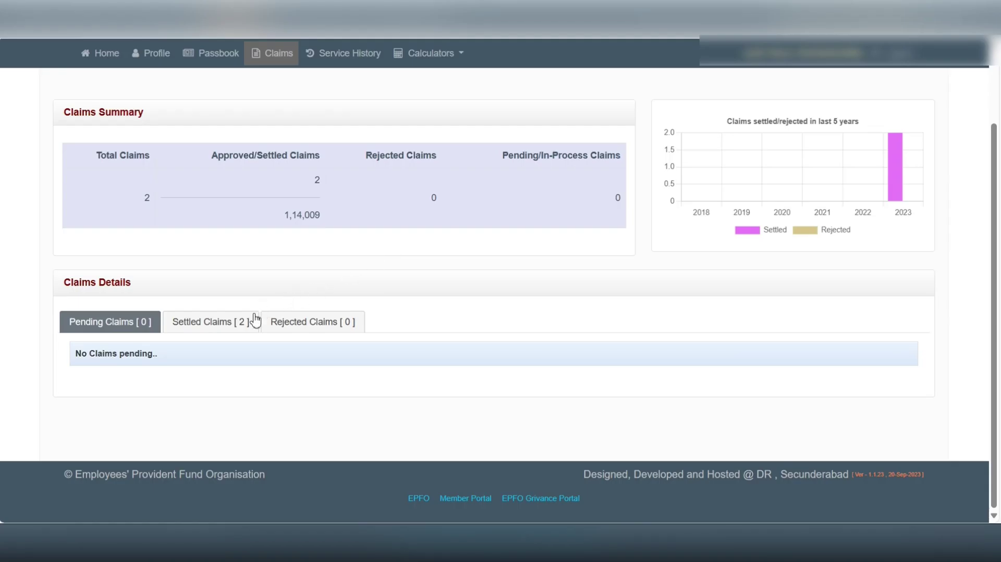
# Show the Settled Claims [2] list with the Form-10C claim for 34,939 and the Form-19 claim.
pyautogui.click(225, 331)
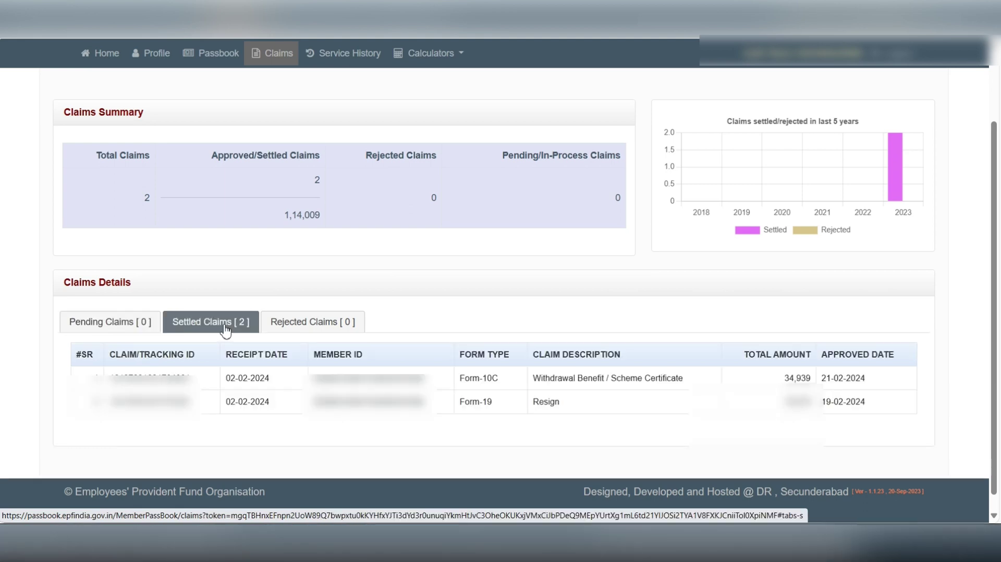